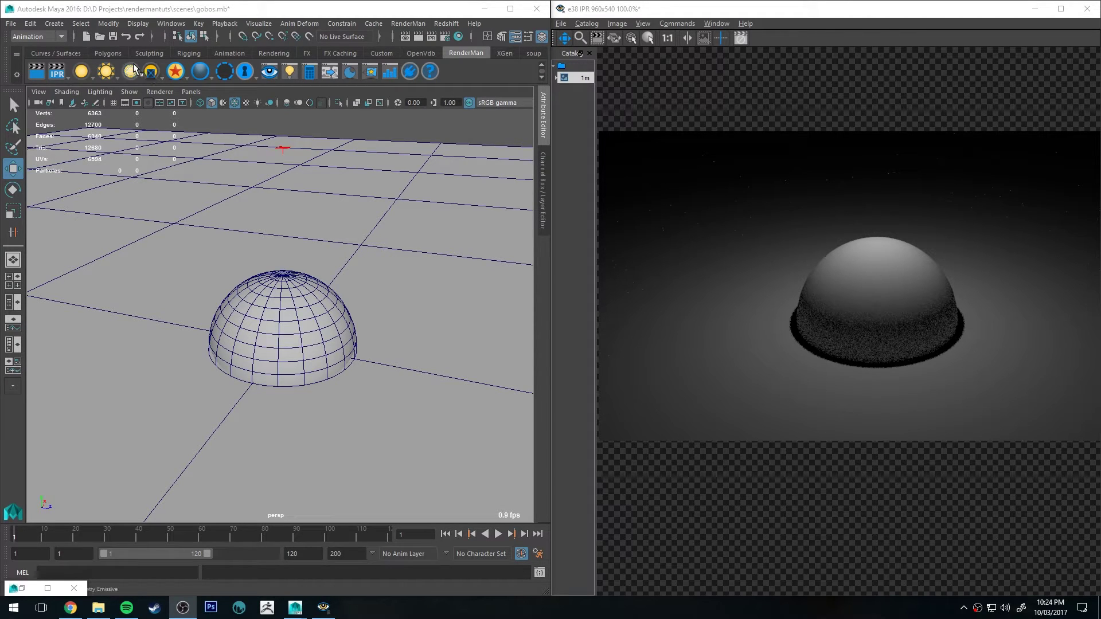
# Browse the light filter type list several times without adding a filter
pyautogui.rightClick(148, 71)
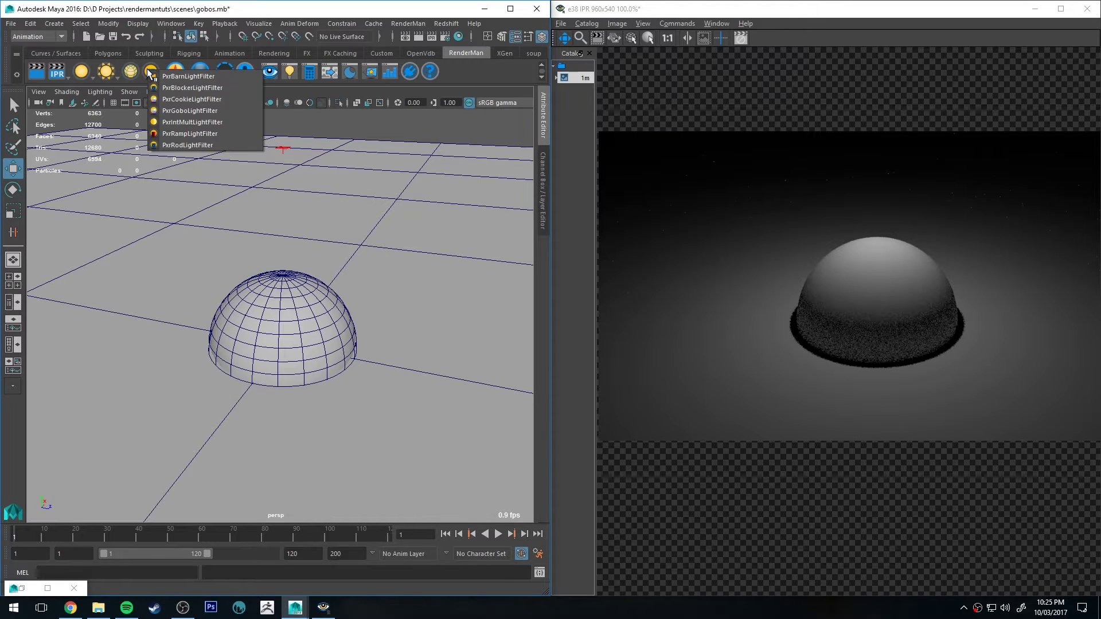
pyautogui.click(315, 8)
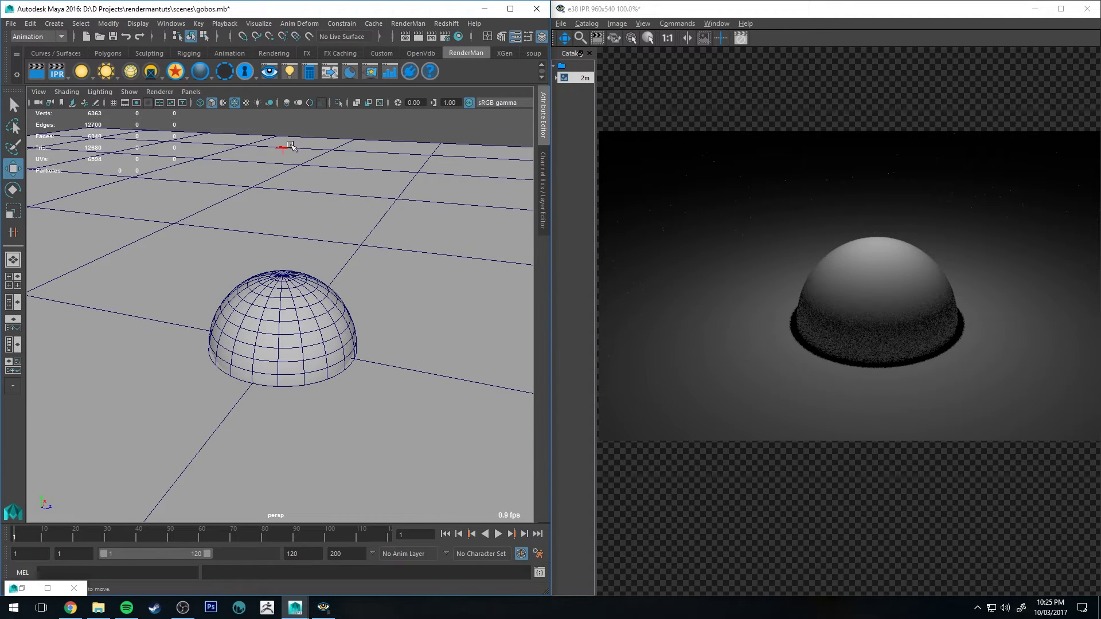
pyautogui.rightClick(151, 70)
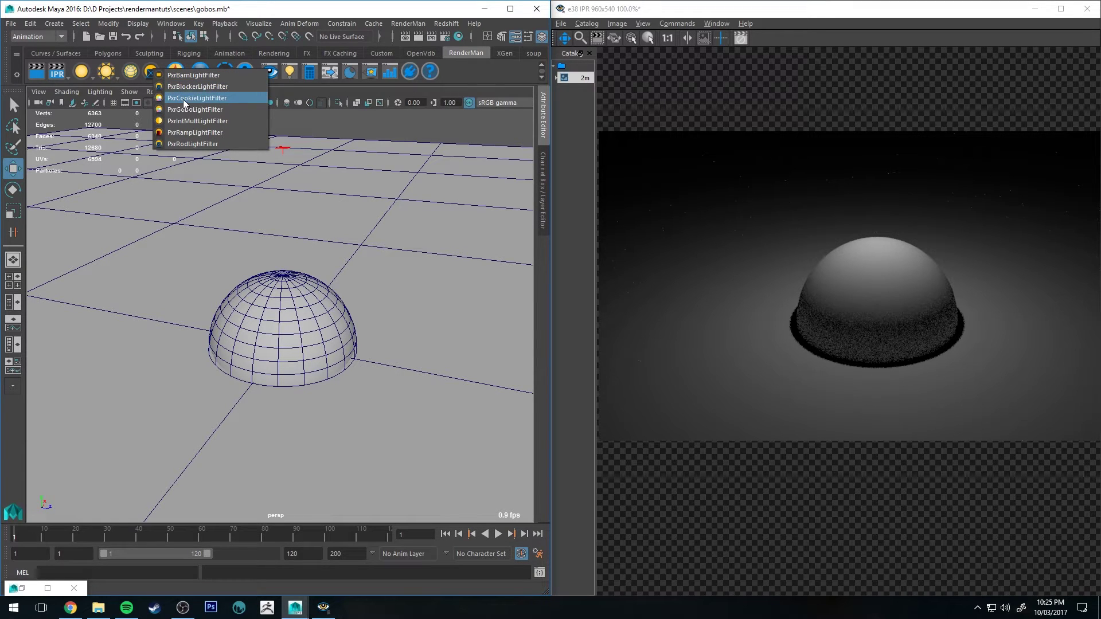
pyautogui.rightClick(146, 73)
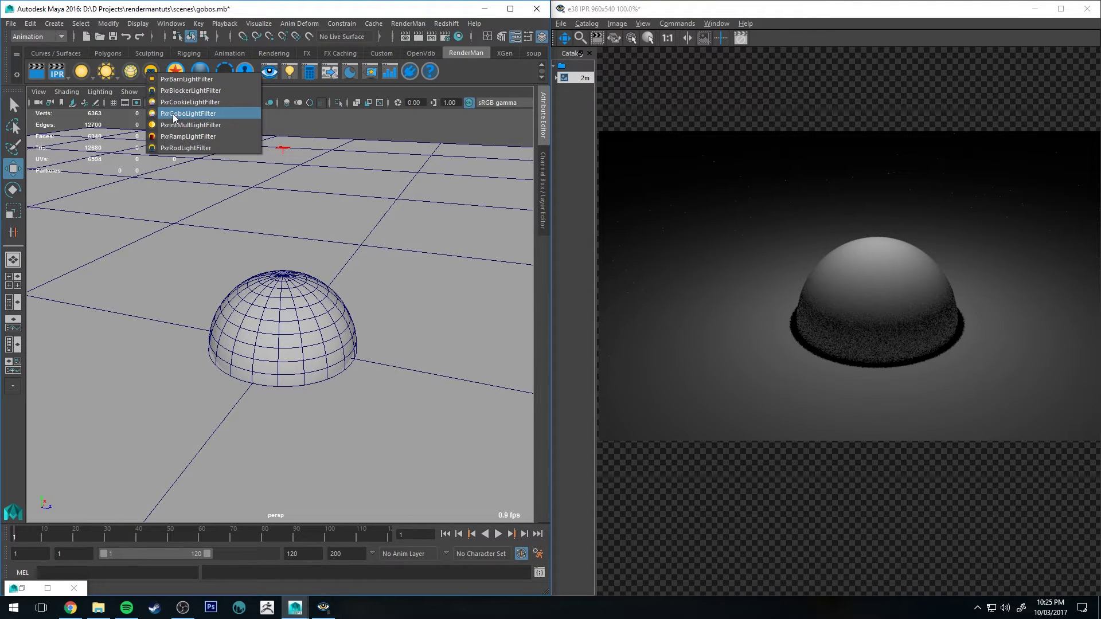
pyautogui.click(207, 9)
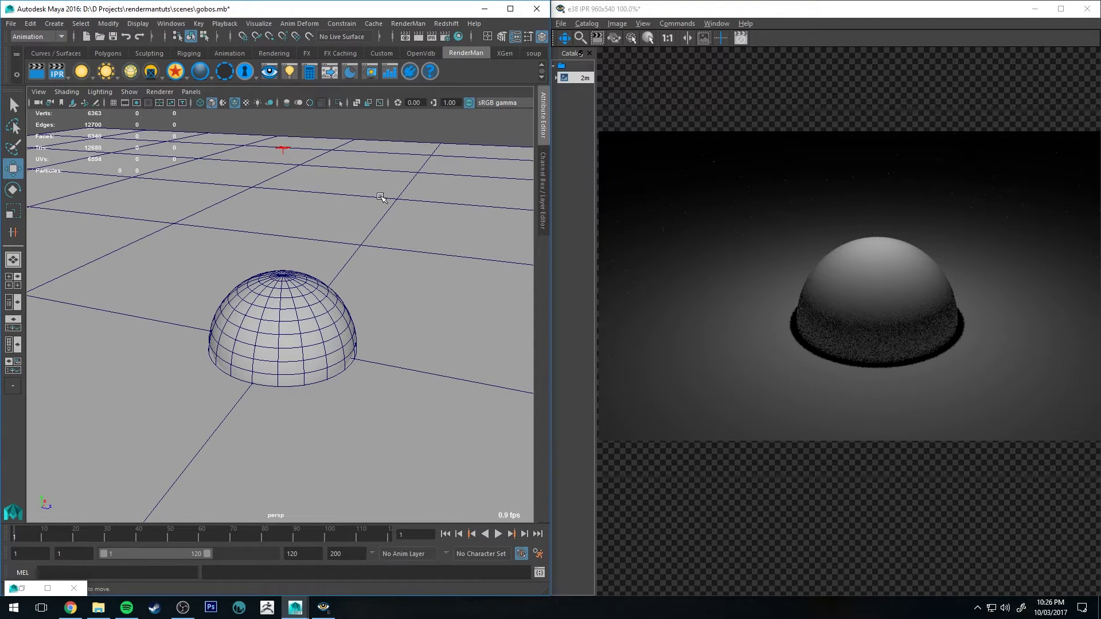
# Select PxrRectLight1, show the Outliner beside the viewport, and add a PxrBarnLightFilter
pyautogui.click(281, 149)
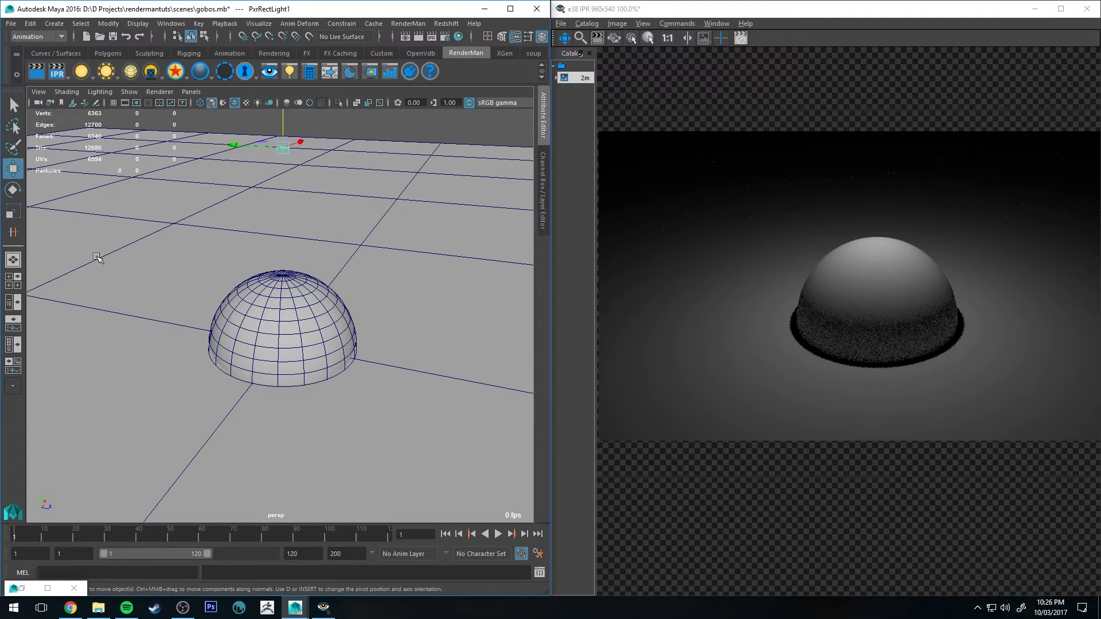
pyautogui.click(13, 301)
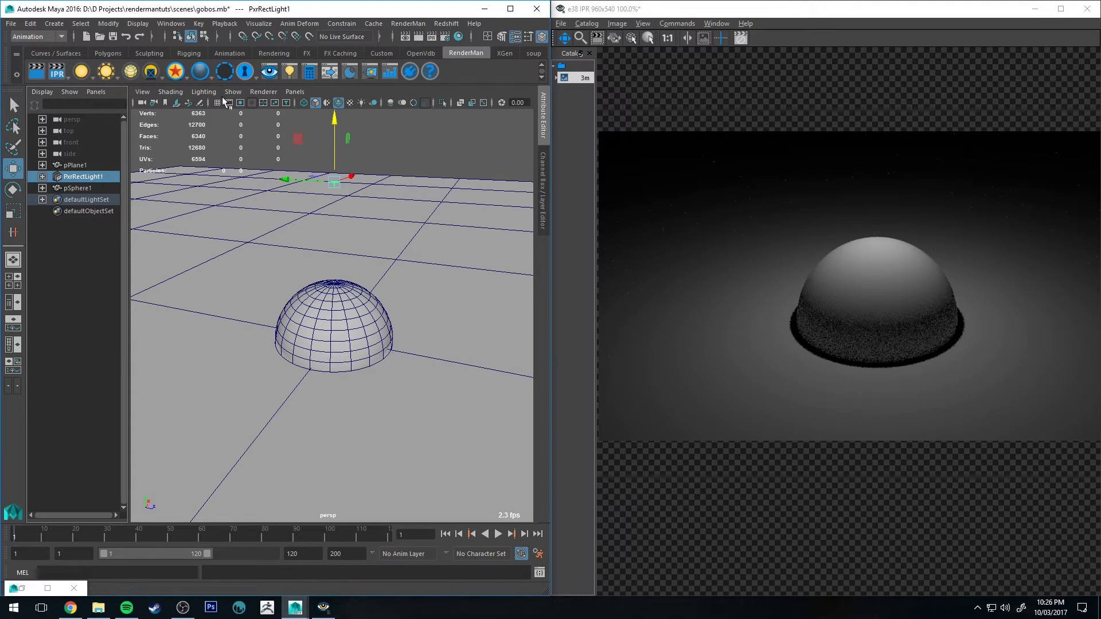
pyautogui.click(151, 75)
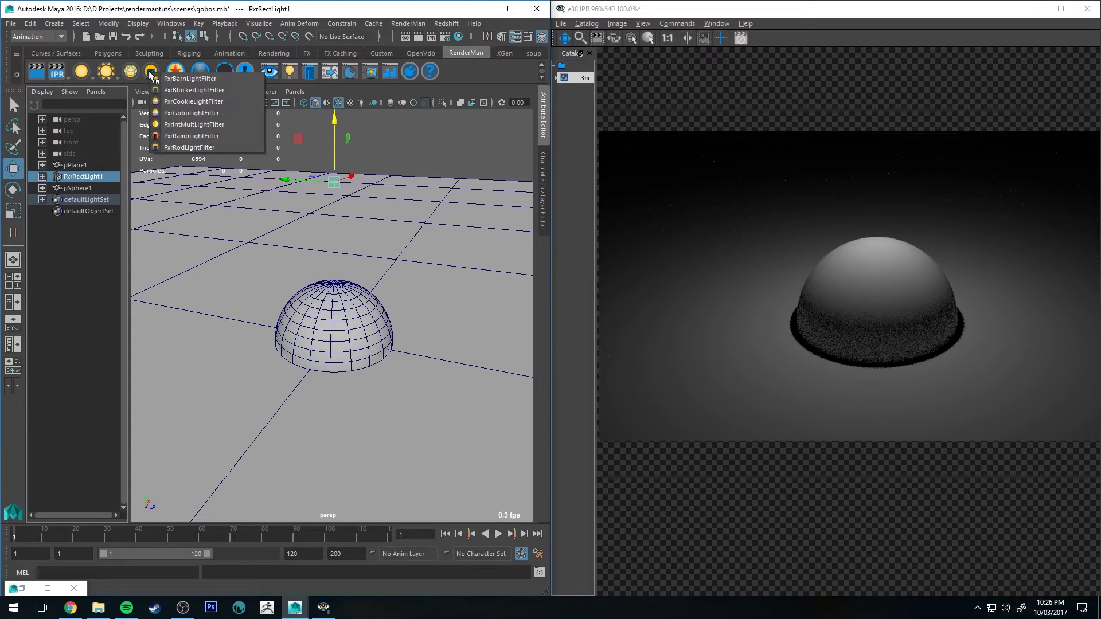
pyautogui.click(160, 78)
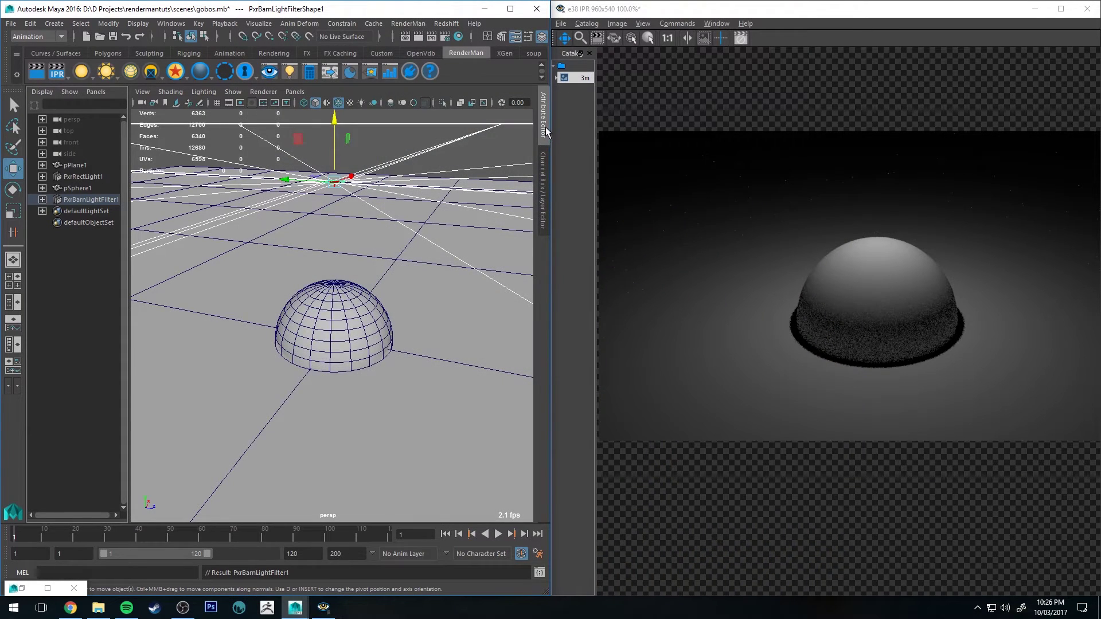
# In the barn filter's attributes, switch Barn Mode to analytic and then back to physical
pyautogui.click(545, 129)
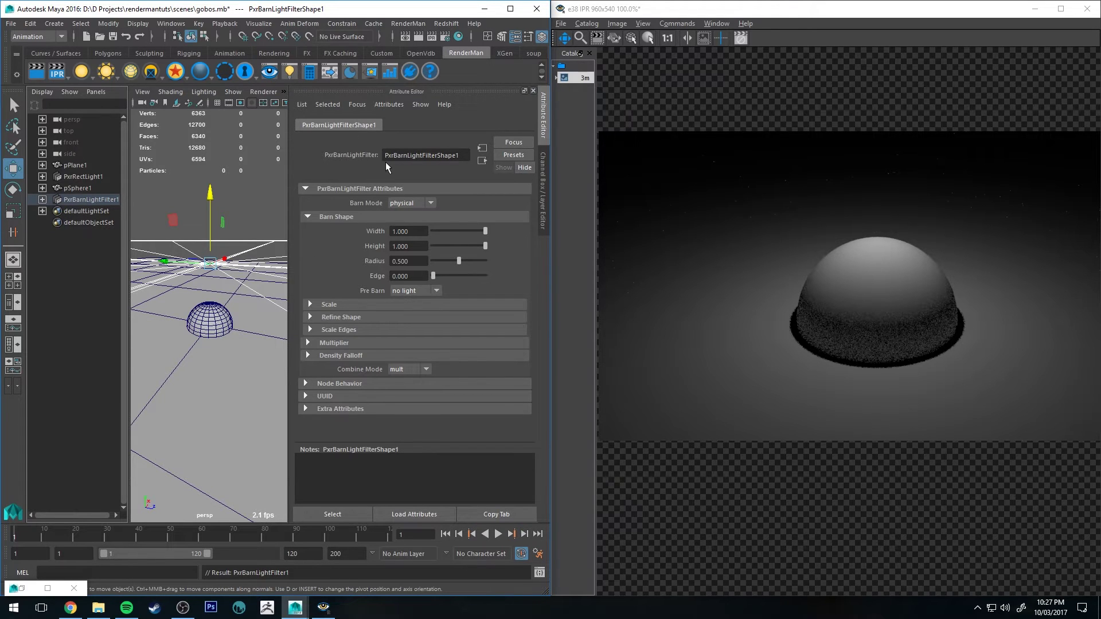
pyautogui.click(400, 203)
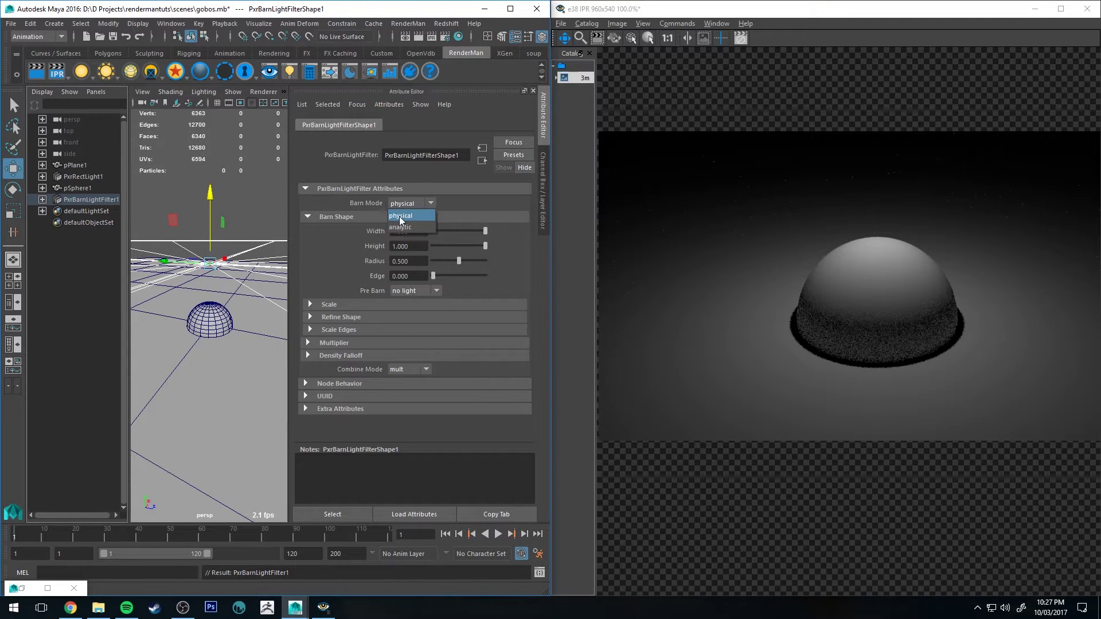
pyautogui.click(395, 229)
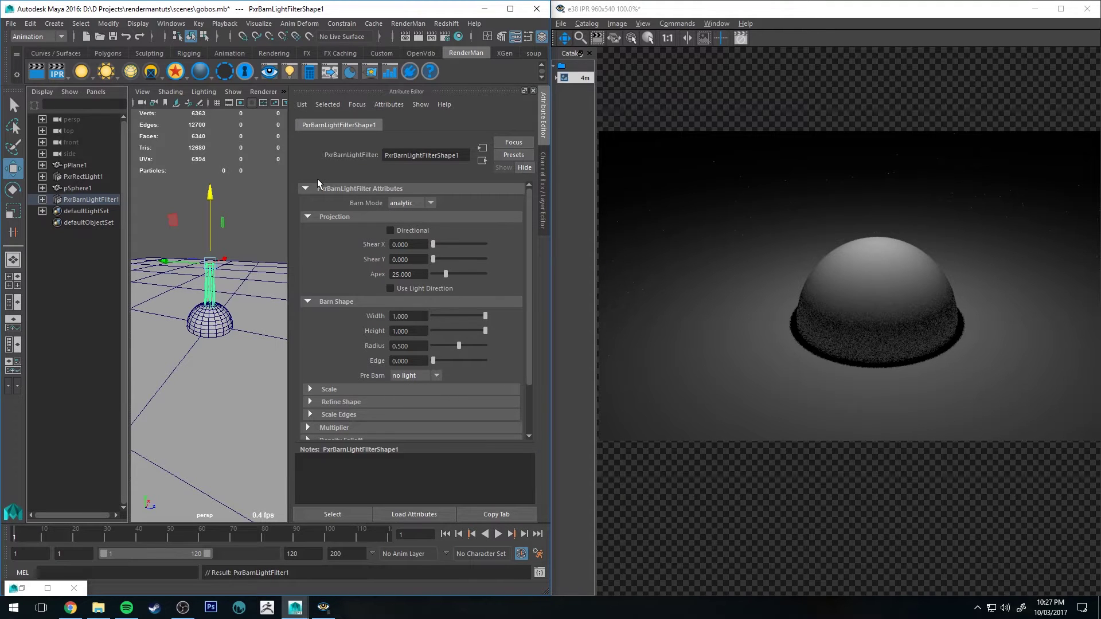
pyautogui.click(413, 204)
pyautogui.click(413, 216)
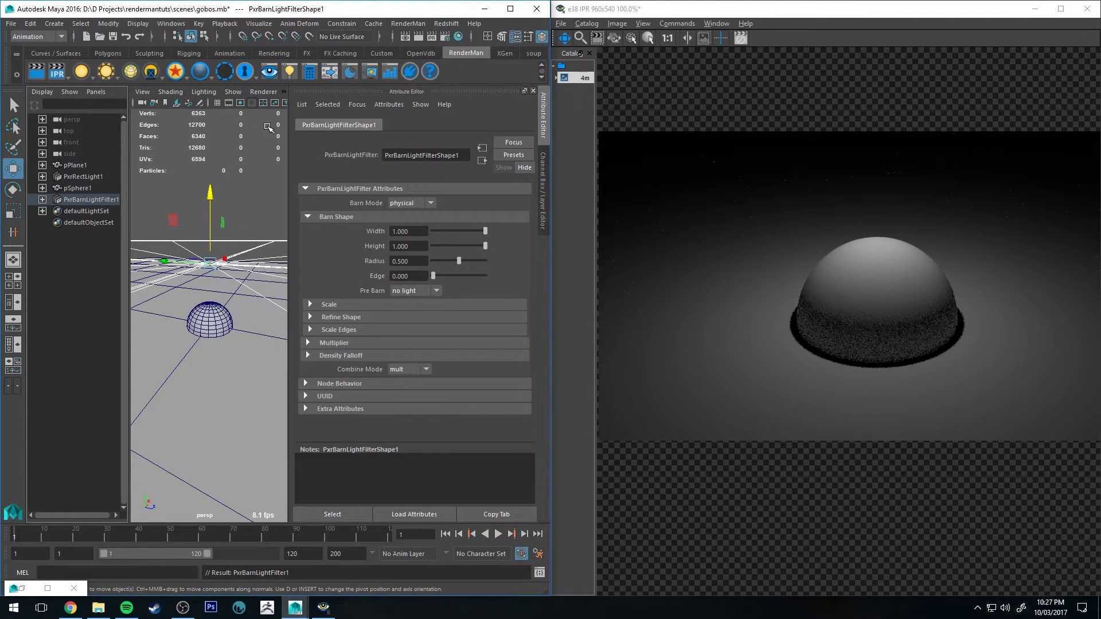
# Restart the IPR and drag the barn filter up and down in a maximized perspective view
pyautogui.click(57, 71)
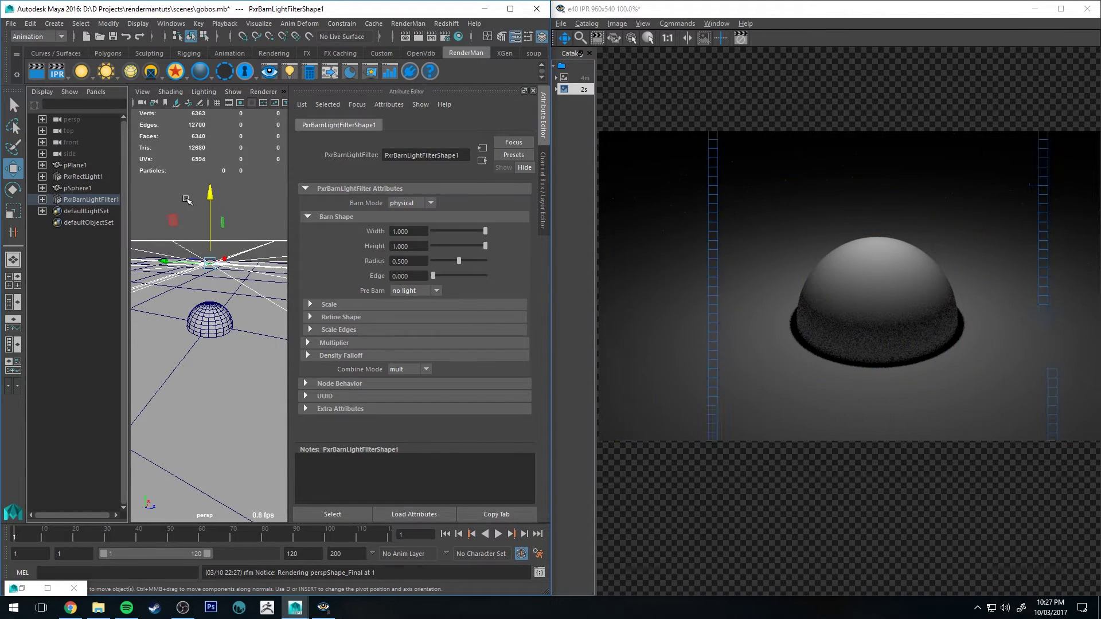
pyautogui.moveTo(210, 194); pyautogui.dragTo(212, 204)
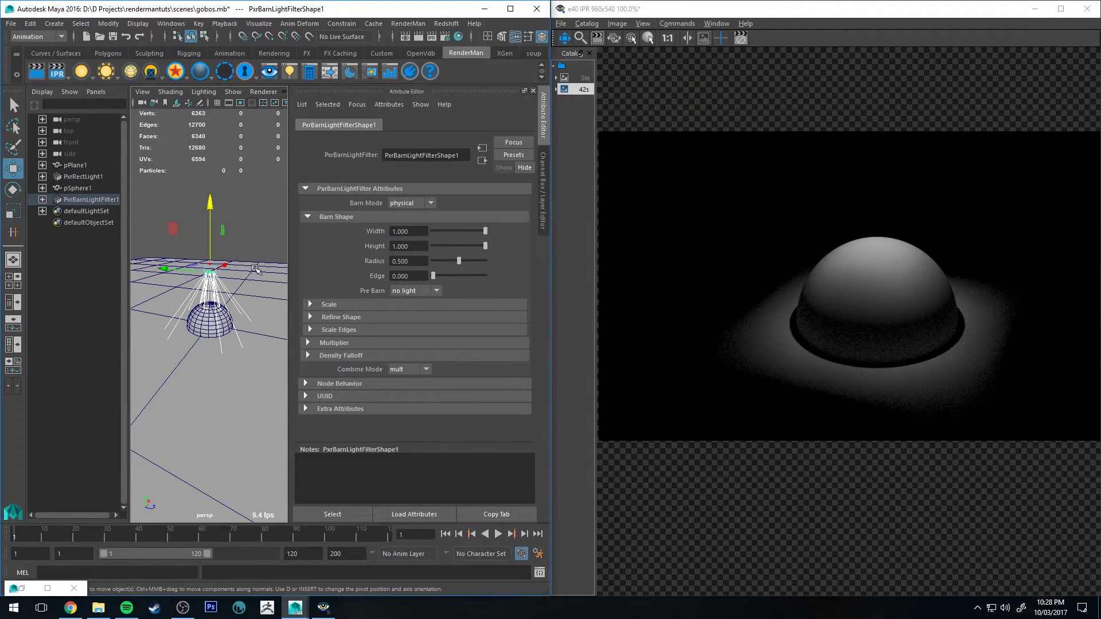
pyautogui.press('space')
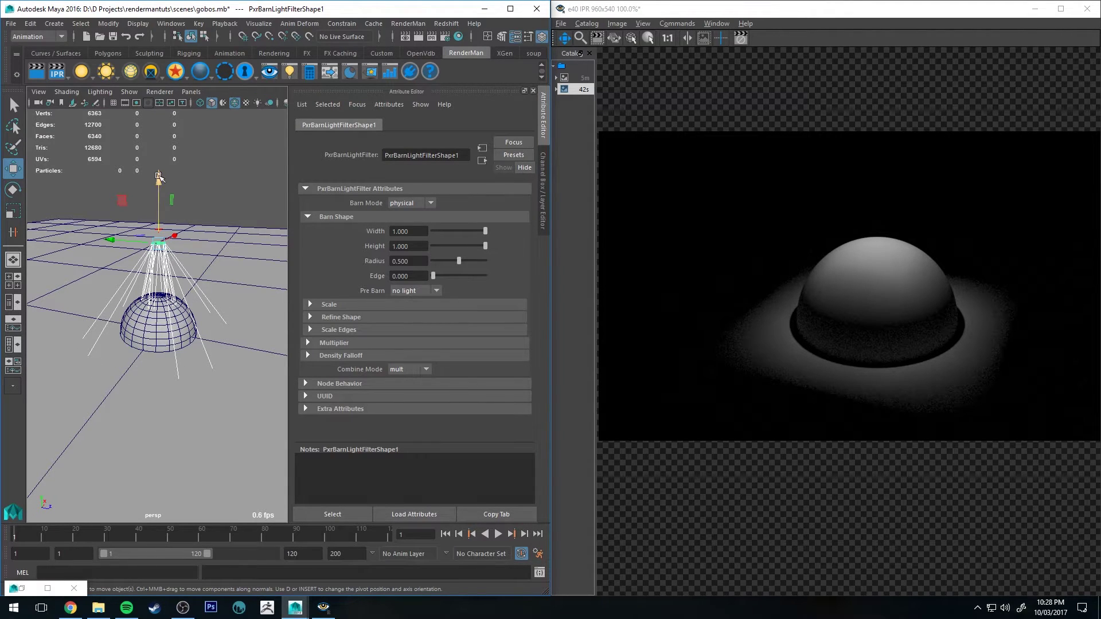
pyautogui.moveTo(160, 177); pyautogui.dragTo(162, 194)
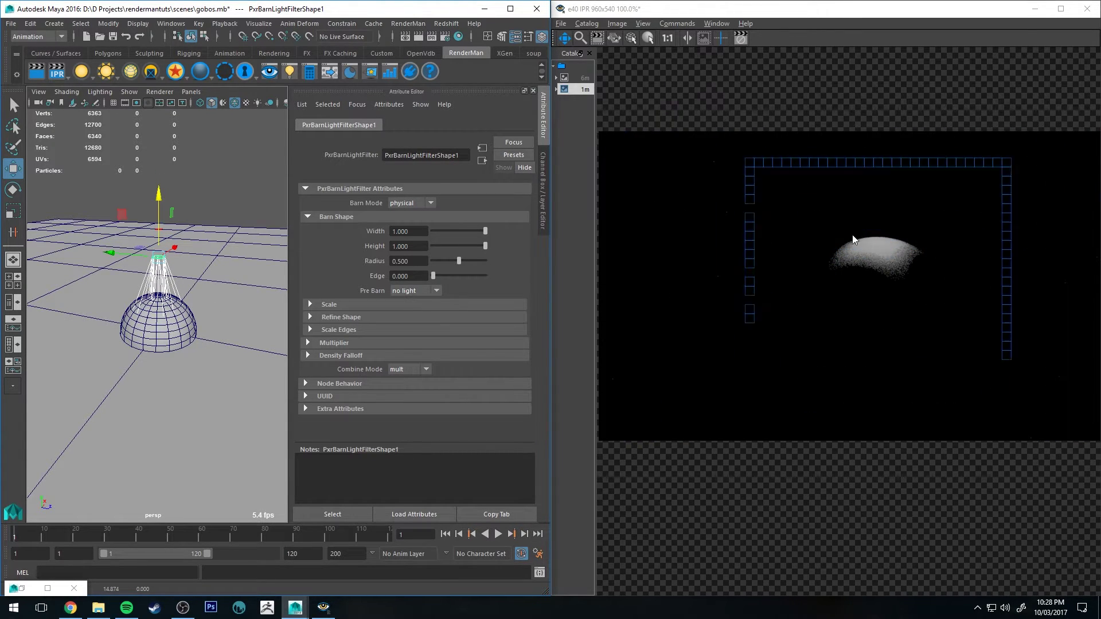
pyautogui.moveTo(157, 189); pyautogui.dragTo(161, 180)
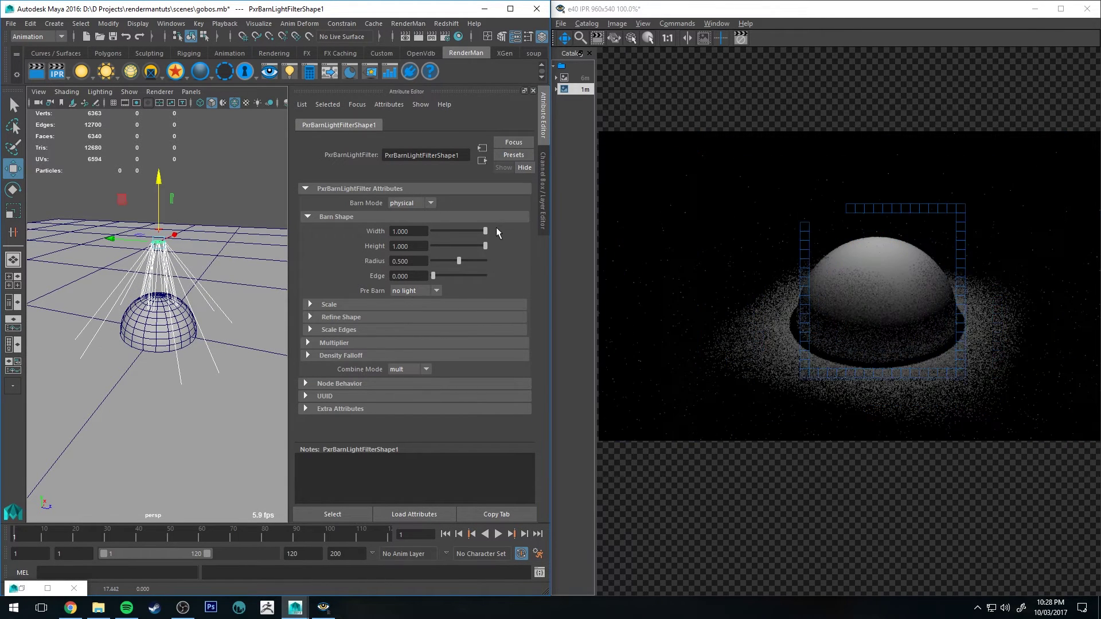
# Try barn Width 0.449 and 0.045 and Radius 0.236, ending Radius at 1.000
pyautogui.click(455, 229)
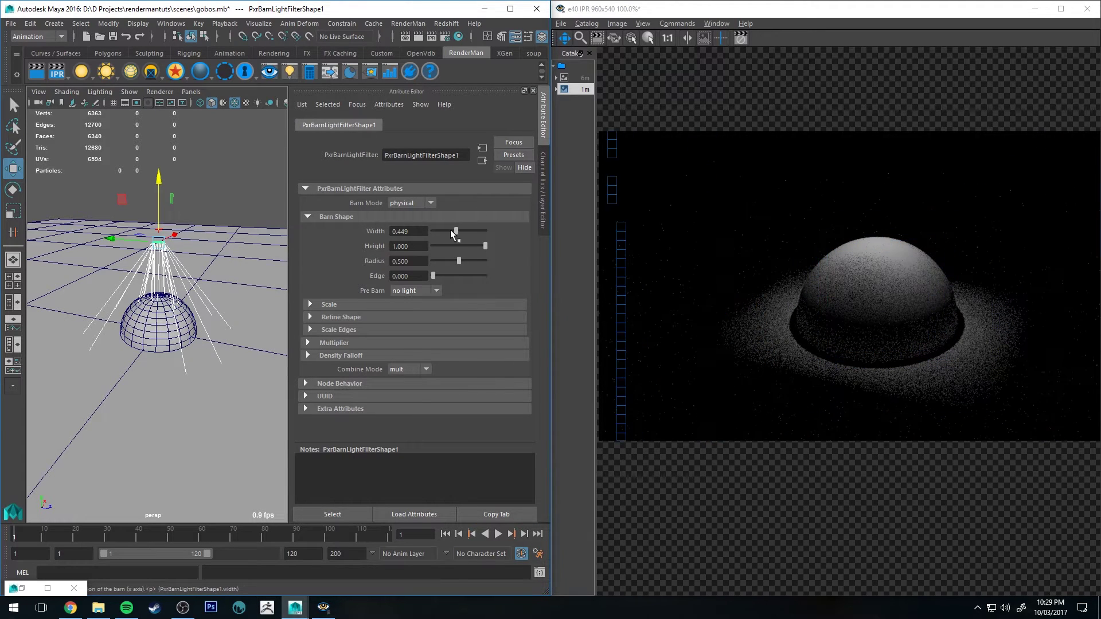
pyautogui.moveTo(452, 228); pyautogui.dragTo(496, 246)
pyautogui.click(421, 261)
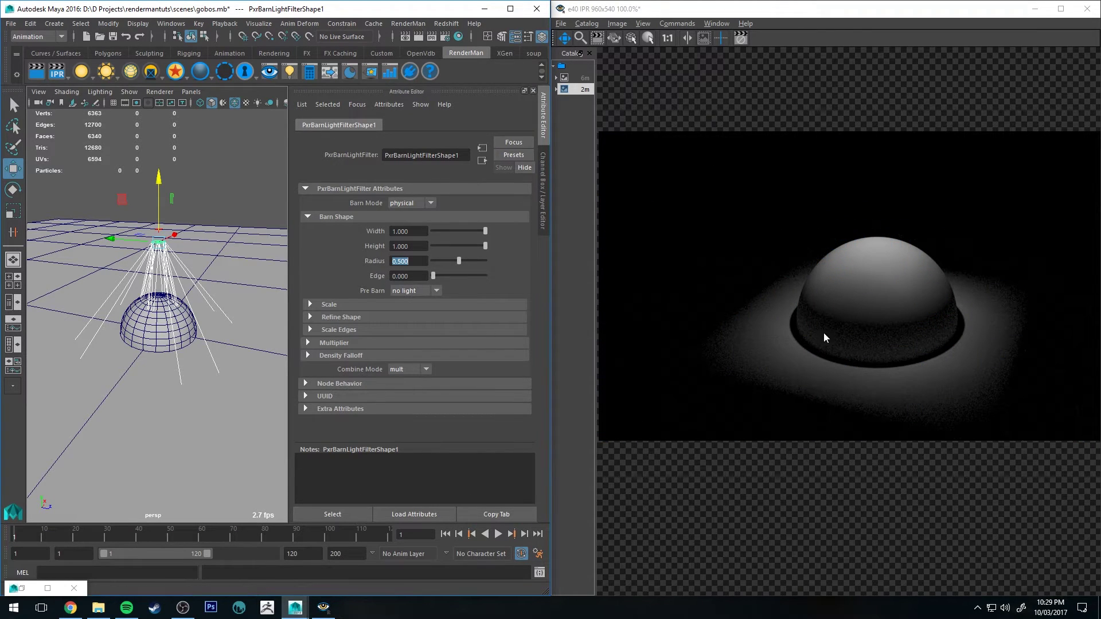
pyautogui.moveTo(459, 261); pyautogui.dragTo(432, 262)
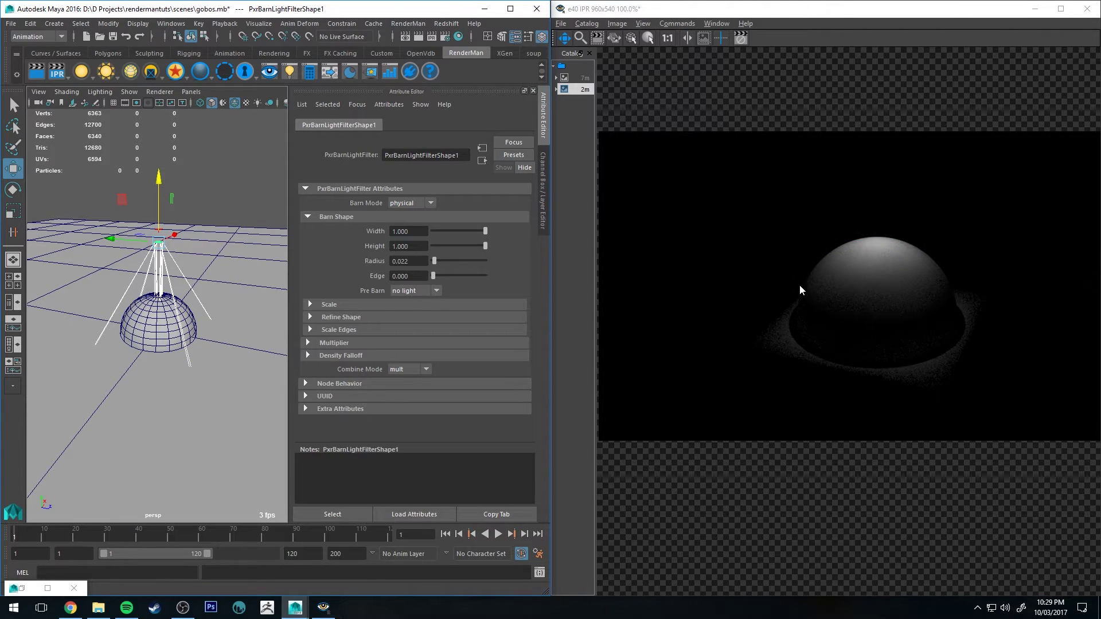
pyautogui.moveTo(434, 261); pyautogui.dragTo(503, 266)
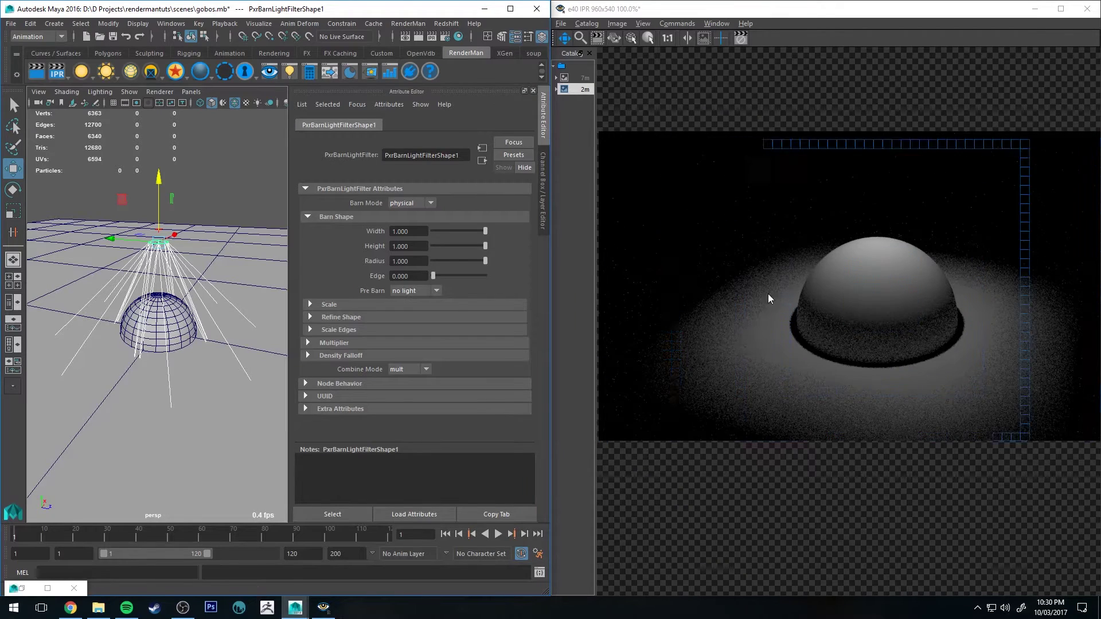
# Set barn Radius to 0.500, try Edge values 0.1, 0.4, 0.5 and 1, then shrink Radius to 0.213
pyautogui.click(458, 261)
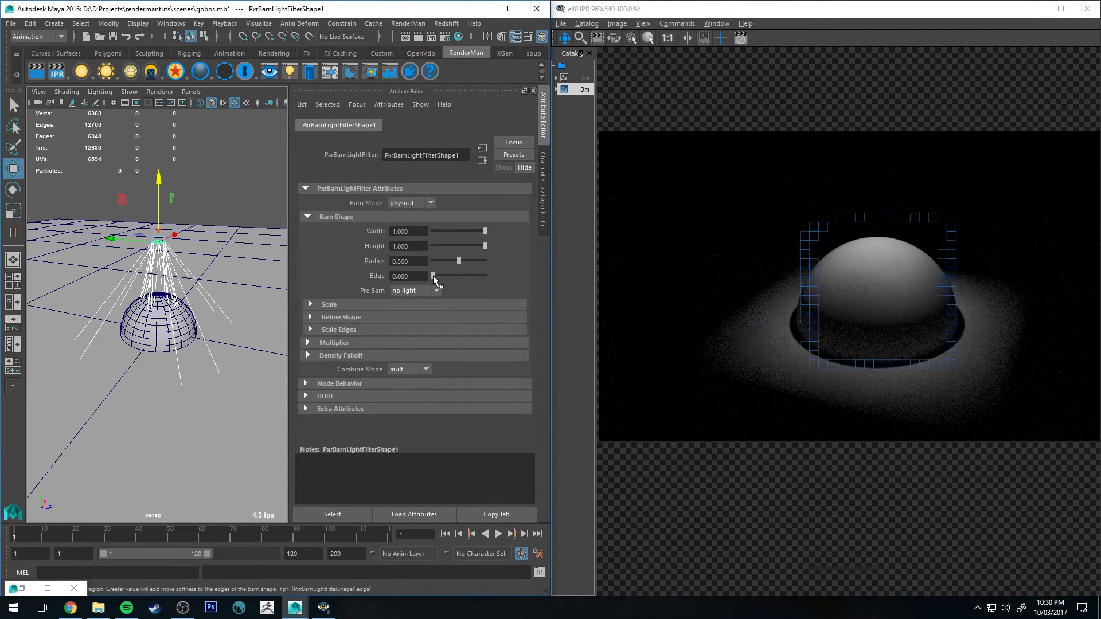
pyautogui.moveTo(432, 275); pyautogui.dragTo(434, 276)
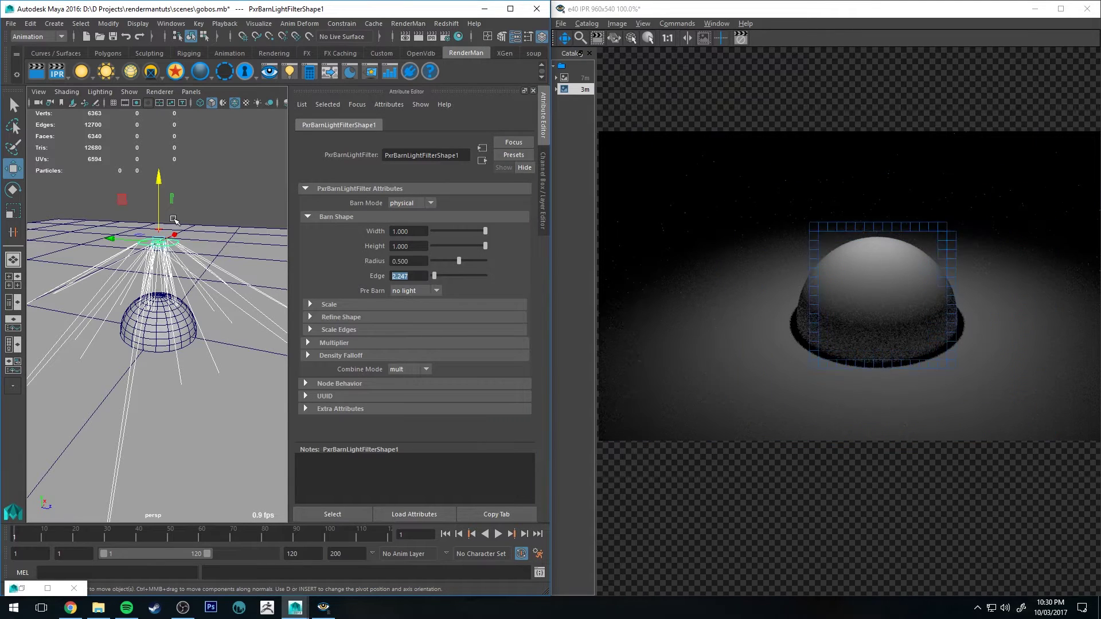
pyautogui.write('0.1')
pyautogui.press('Return')
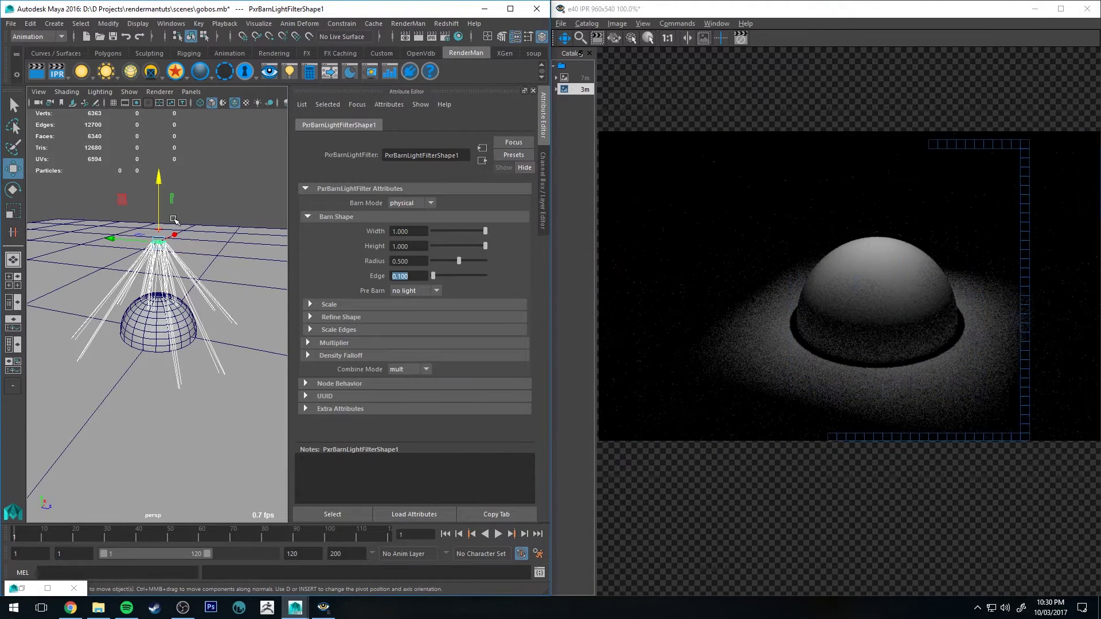
pyautogui.write('.4')
pyautogui.press('Return')
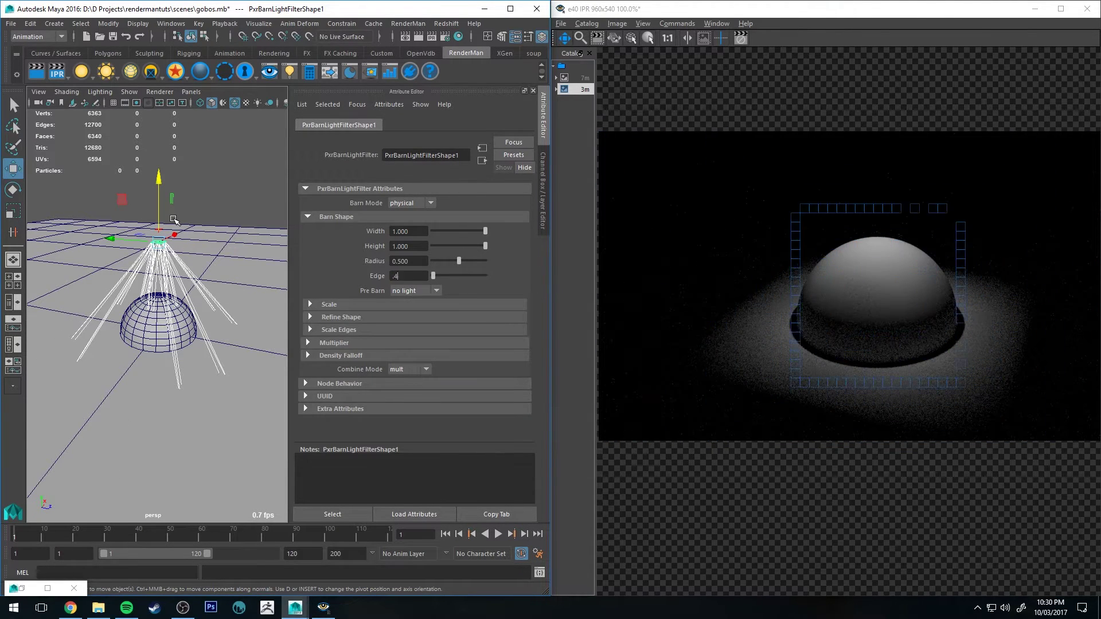
pyautogui.write('.5')
pyautogui.press('Return')
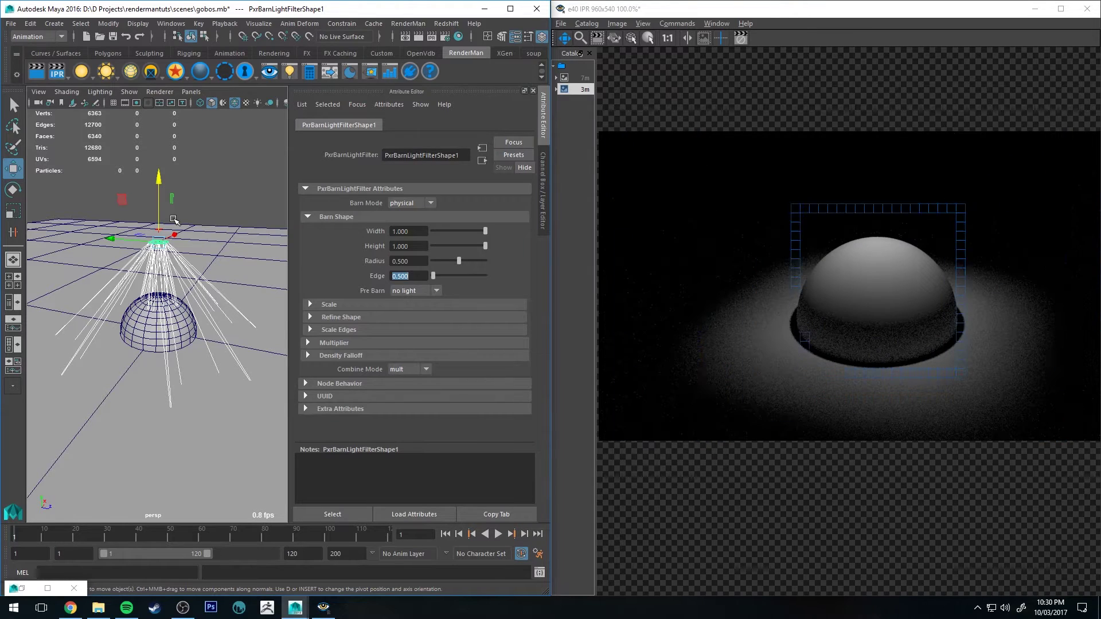
pyautogui.write('1')
pyautogui.press('Return')
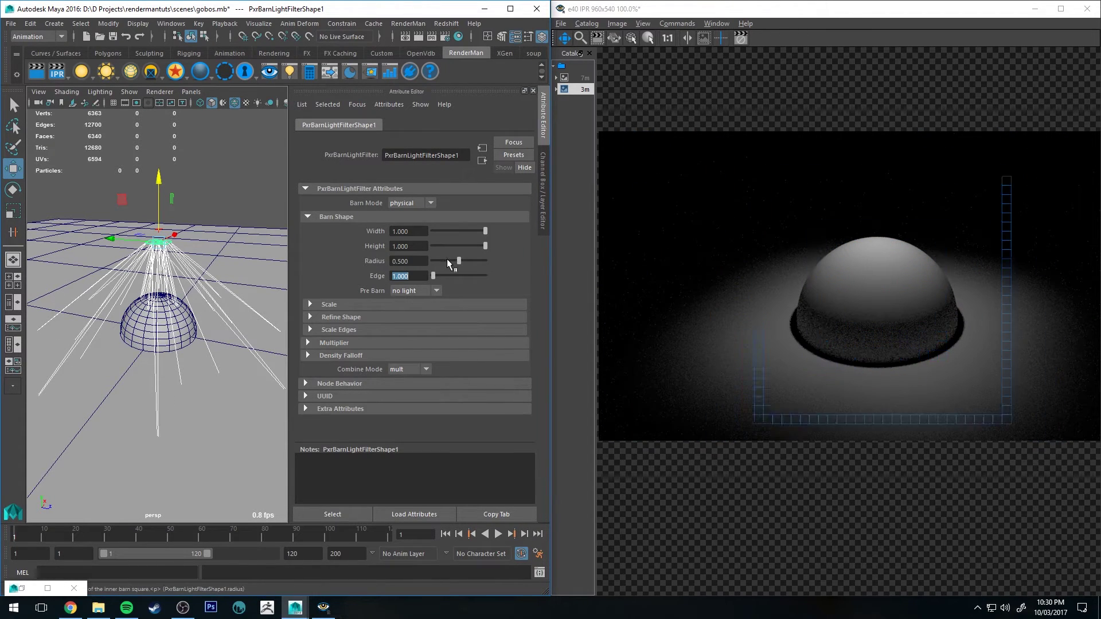
pyautogui.moveTo(446, 259); pyautogui.dragTo(438, 259)
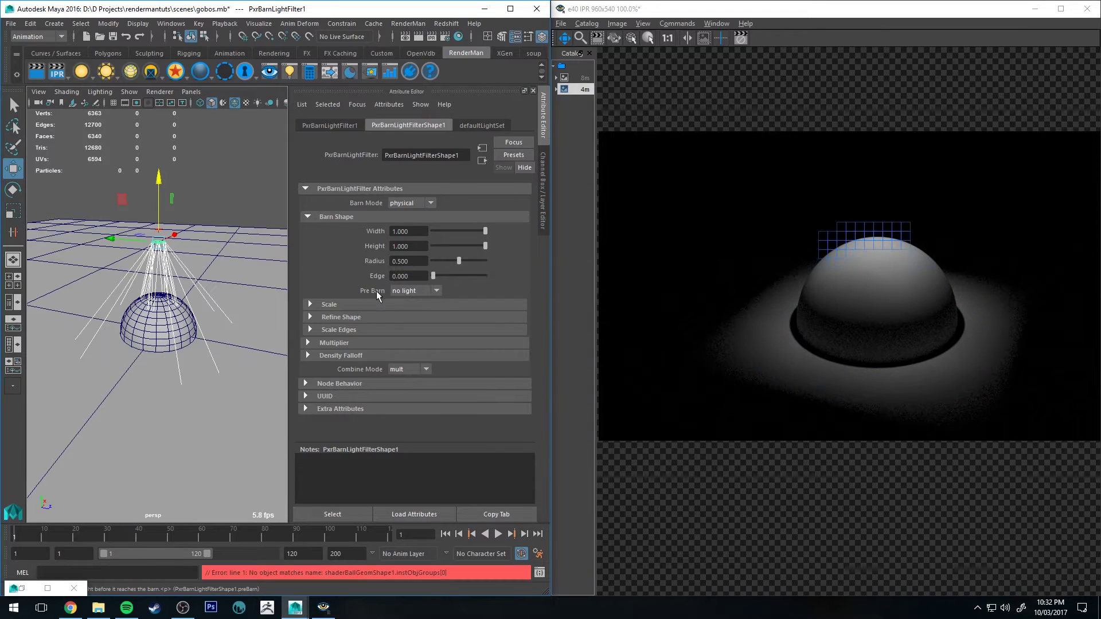
# Keep Pre-Barn at no light and try the barn's Scale Height at about 0.562
pyautogui.click(420, 291)
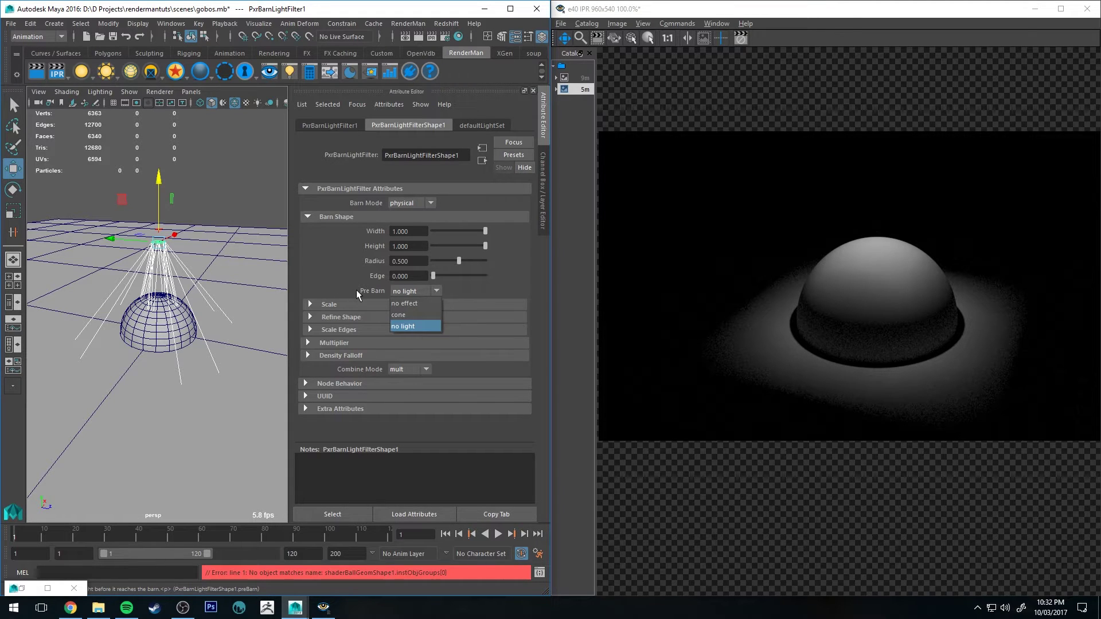
pyautogui.click(398, 326)
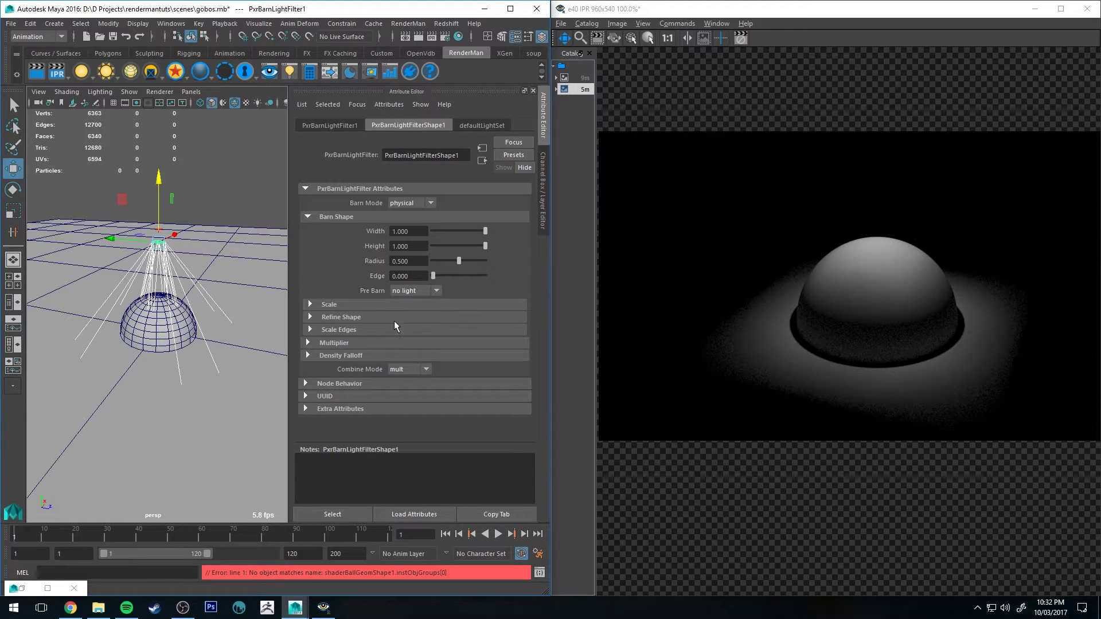
pyautogui.click(318, 301)
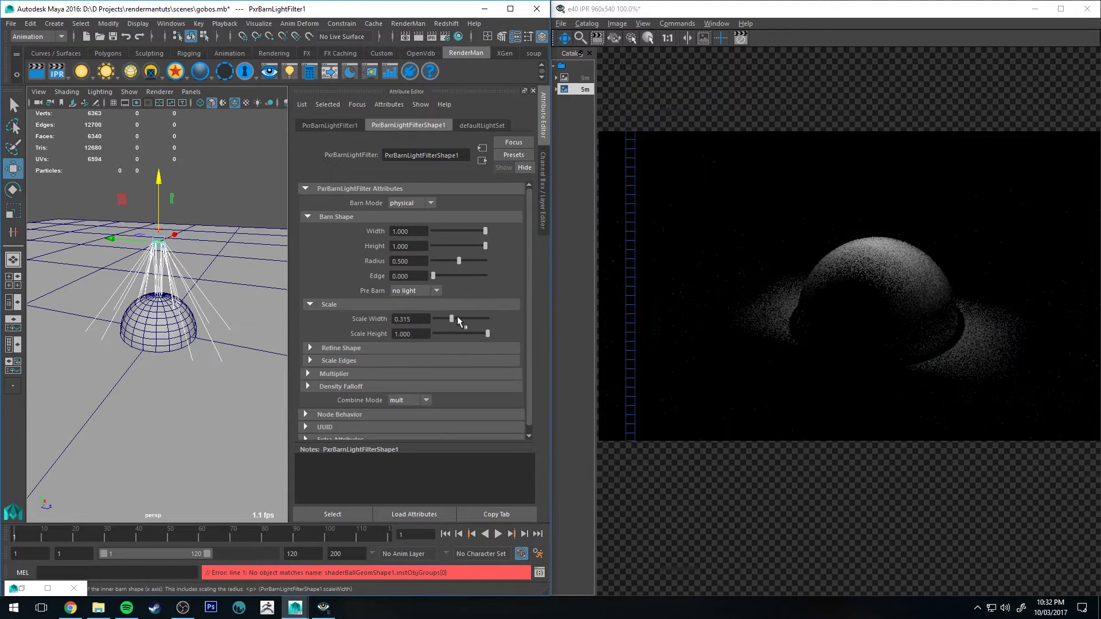
pyautogui.moveTo(452, 333); pyautogui.dragTo(508, 317)
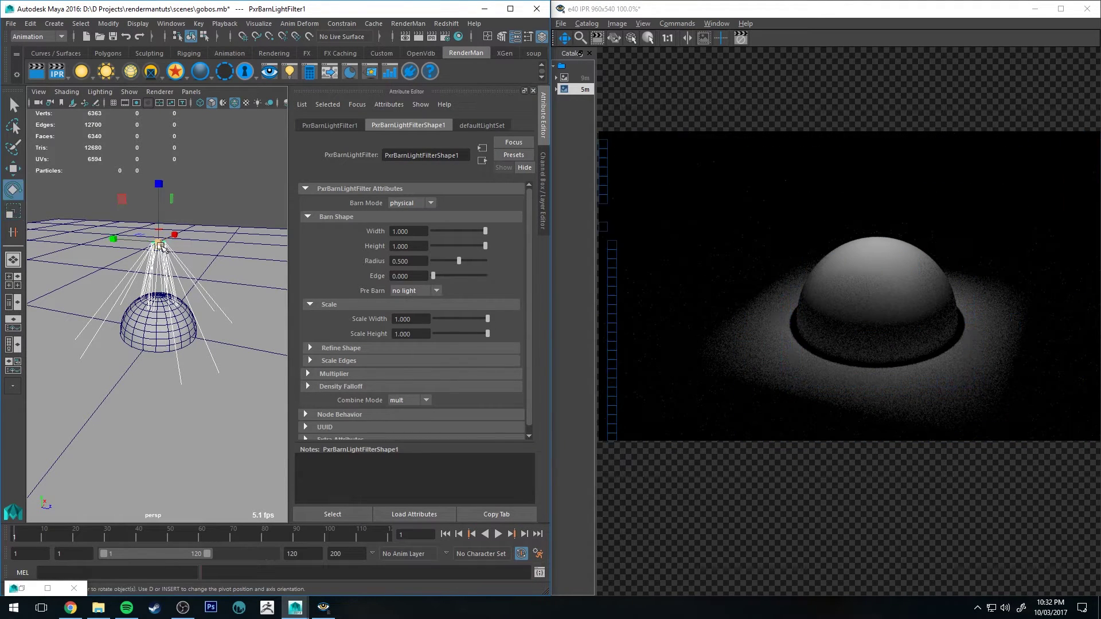
# Scale the barn filter up in the viewport into a wide frame around the dome
pyautogui.press('e')
pyautogui.press('r')
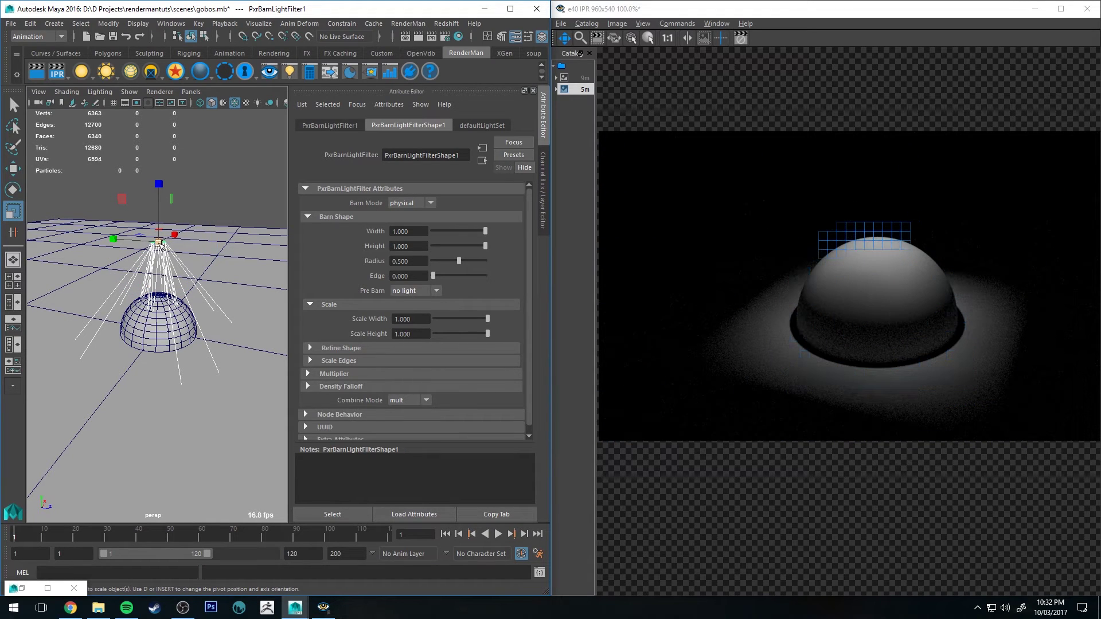
pyautogui.moveTo(159, 242); pyautogui.dragTo(275, 330)
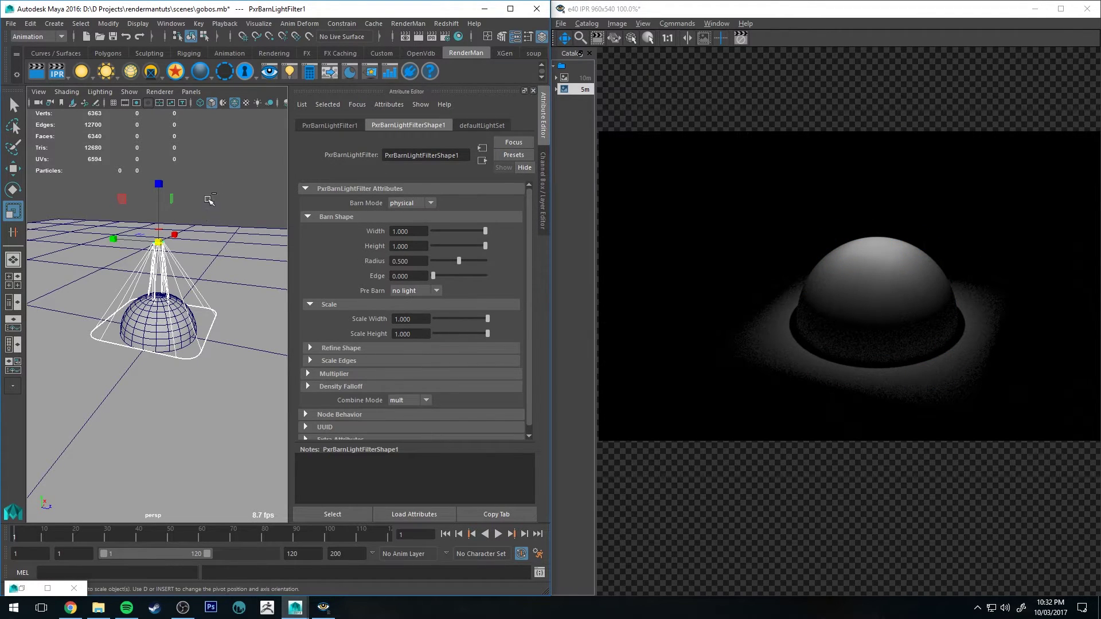
# Try extending the barn's Left, Right (8.989) and Bottom edges, then expand Multiplier
pyautogui.click(344, 347)
pyautogui.scroll(-3, 367, 321)
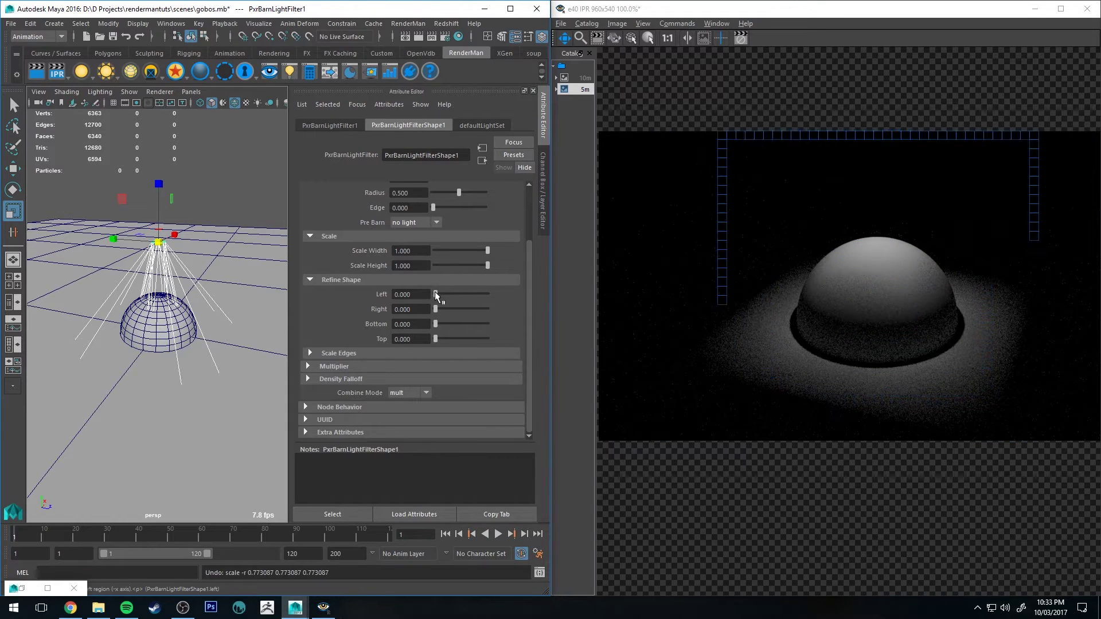
pyautogui.moveTo(435, 291); pyautogui.dragTo(435, 291)
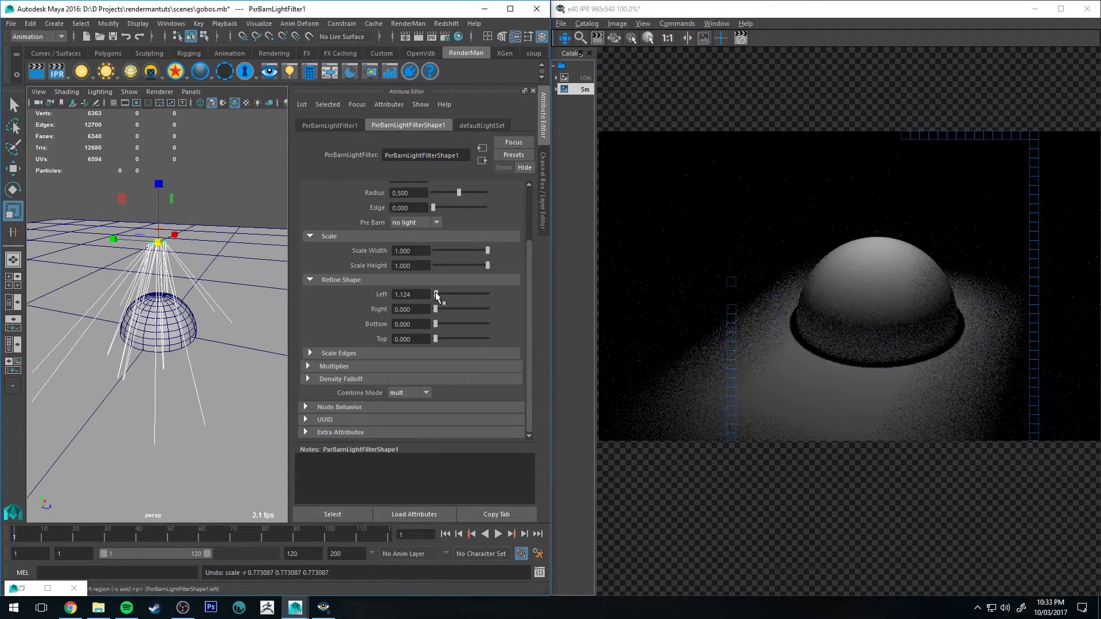
pyautogui.moveTo(439, 309); pyautogui.dragTo(439, 309)
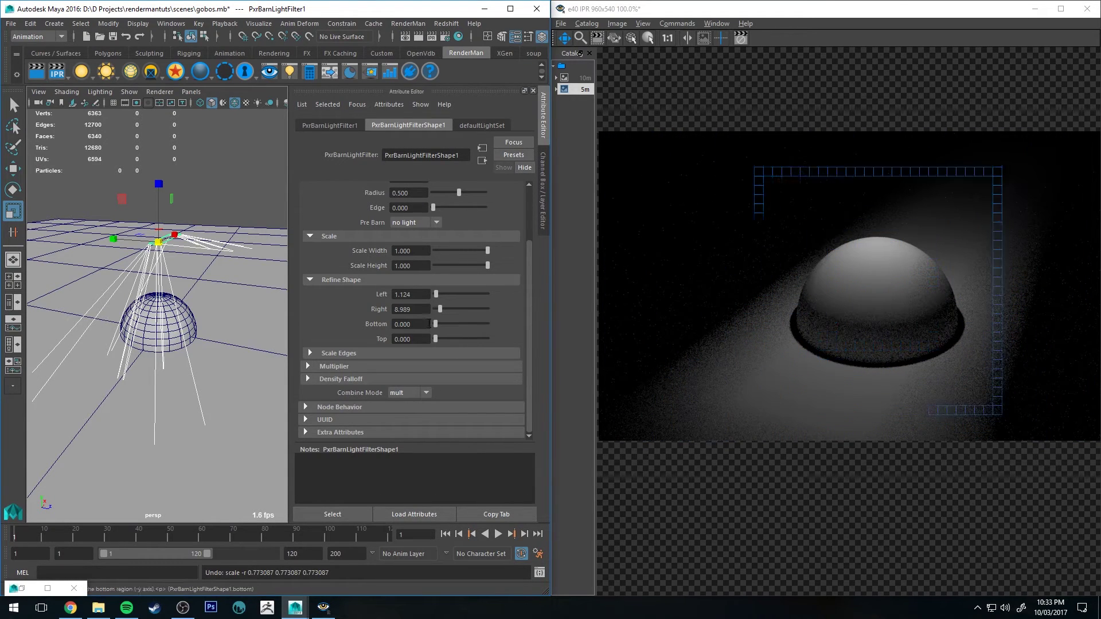
pyautogui.moveTo(435, 320); pyautogui.dragTo(436, 322)
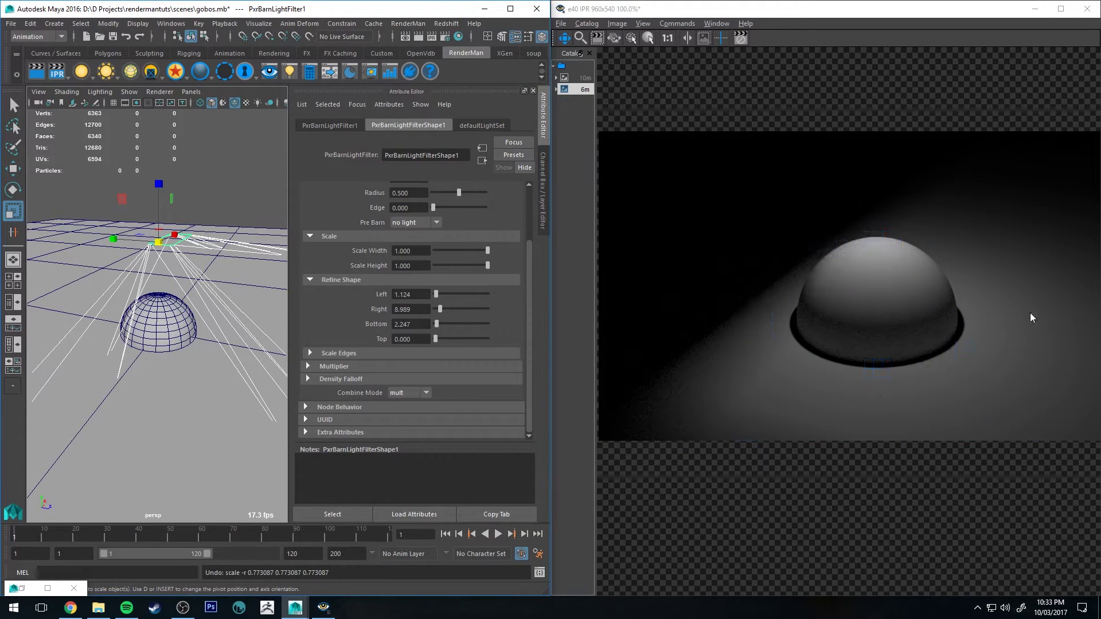
pyautogui.click(328, 334)
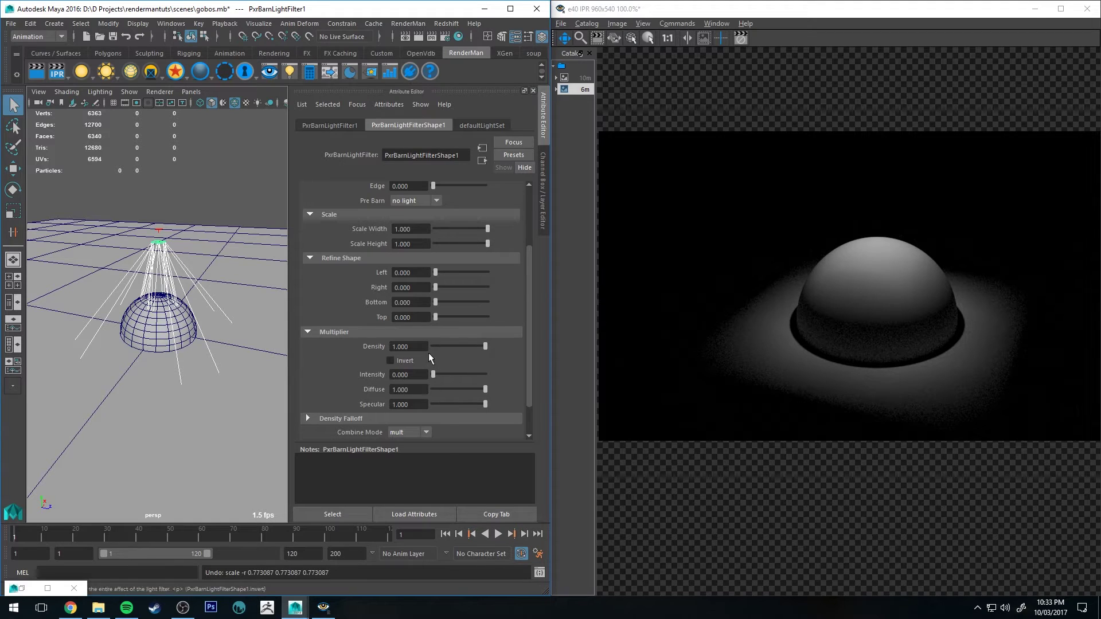
pyautogui.moveTo(478, 347); pyautogui.dragTo(469, 345)
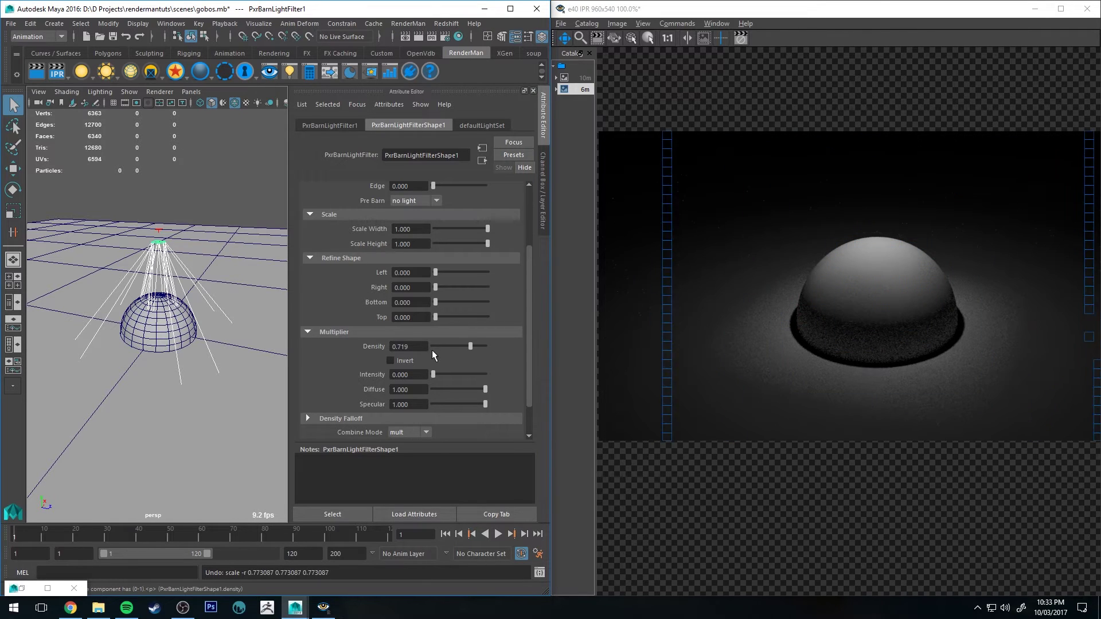
pyautogui.moveTo(434, 347); pyautogui.dragTo(442, 350)
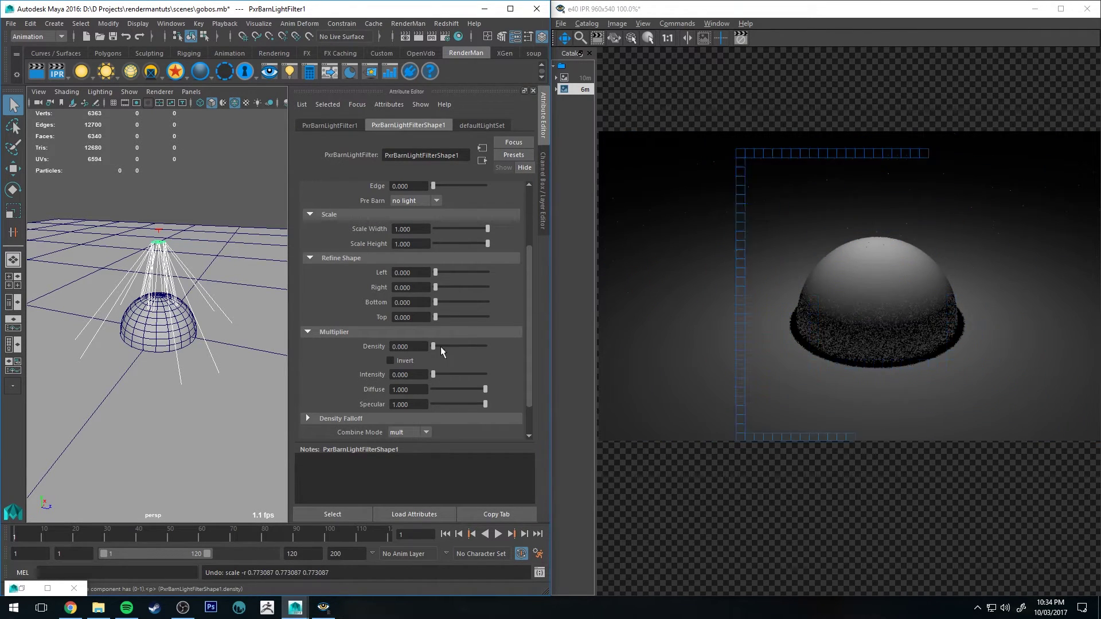
pyautogui.click(476, 347)
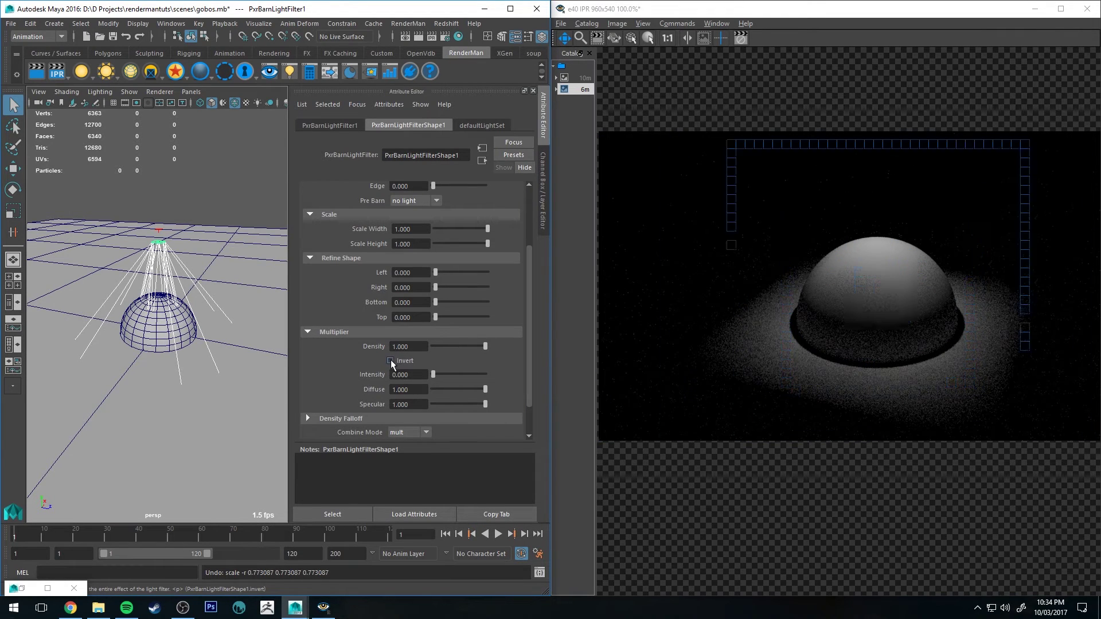
pyautogui.click(390, 361)
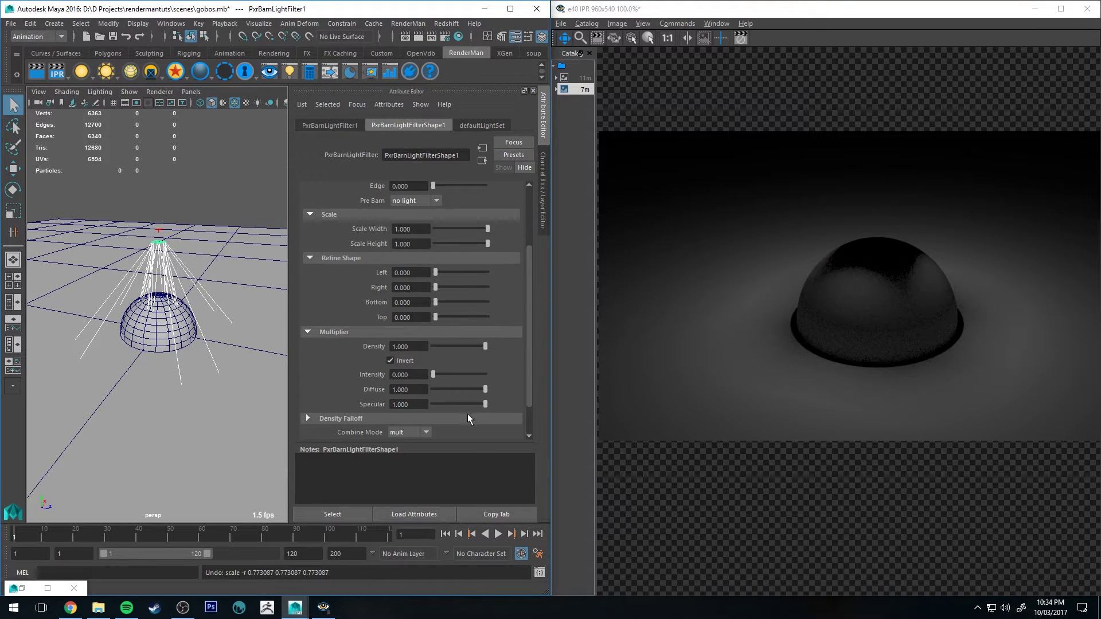
pyautogui.click(405, 363)
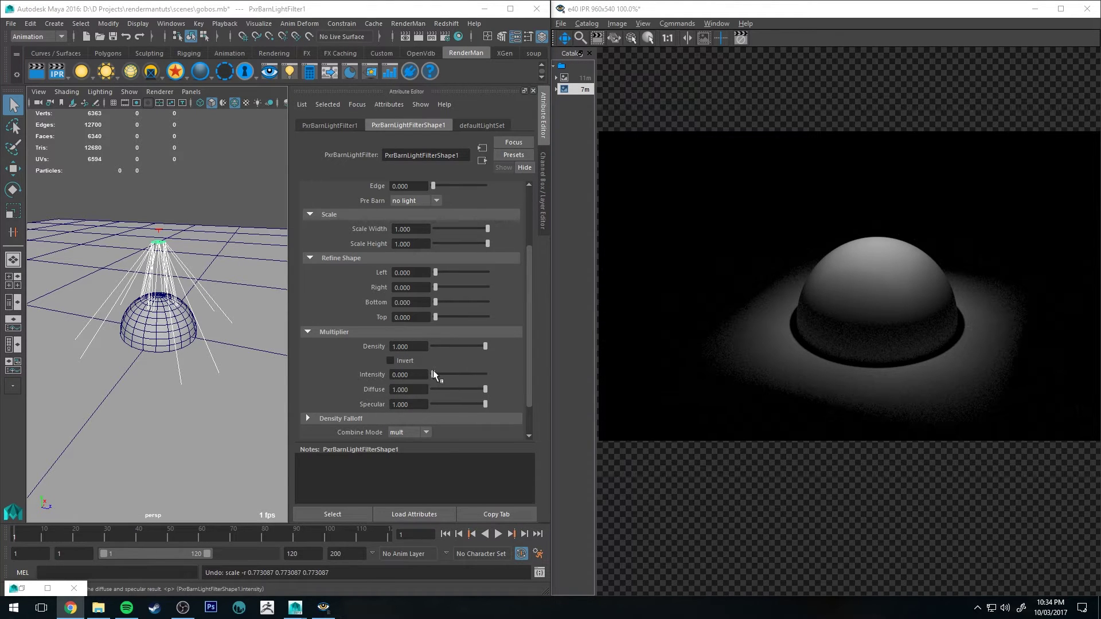
pyautogui.moveTo(433, 374); pyautogui.dragTo(524, 372)
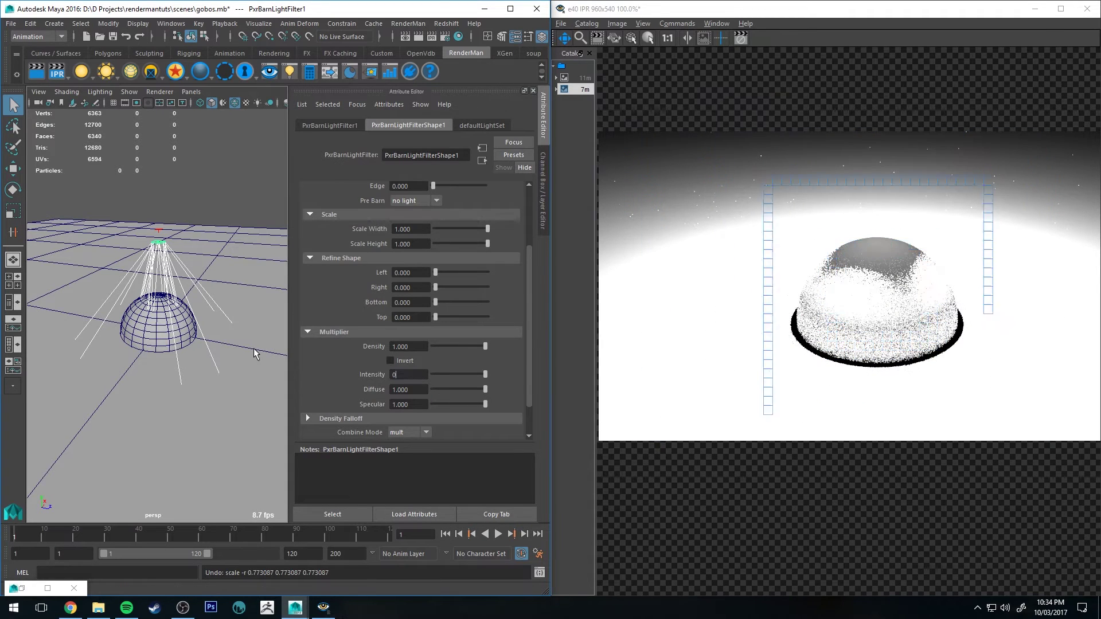
pyautogui.press('BackSpace')
pyautogui.write('1')
pyautogui.press('Return')
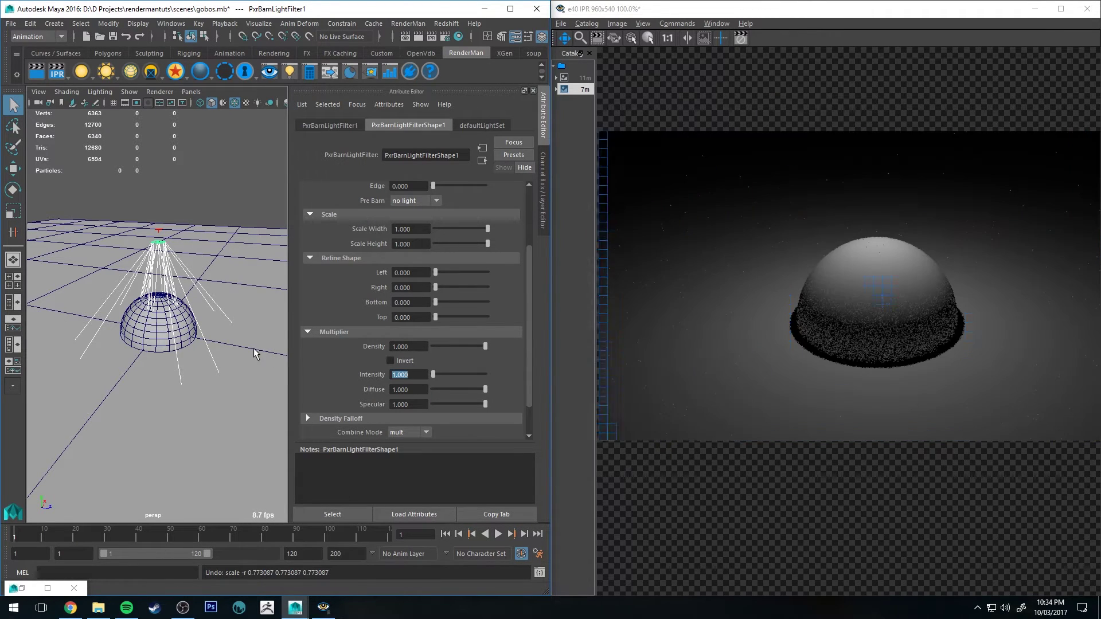
pyautogui.write('2')
pyautogui.press('Return')
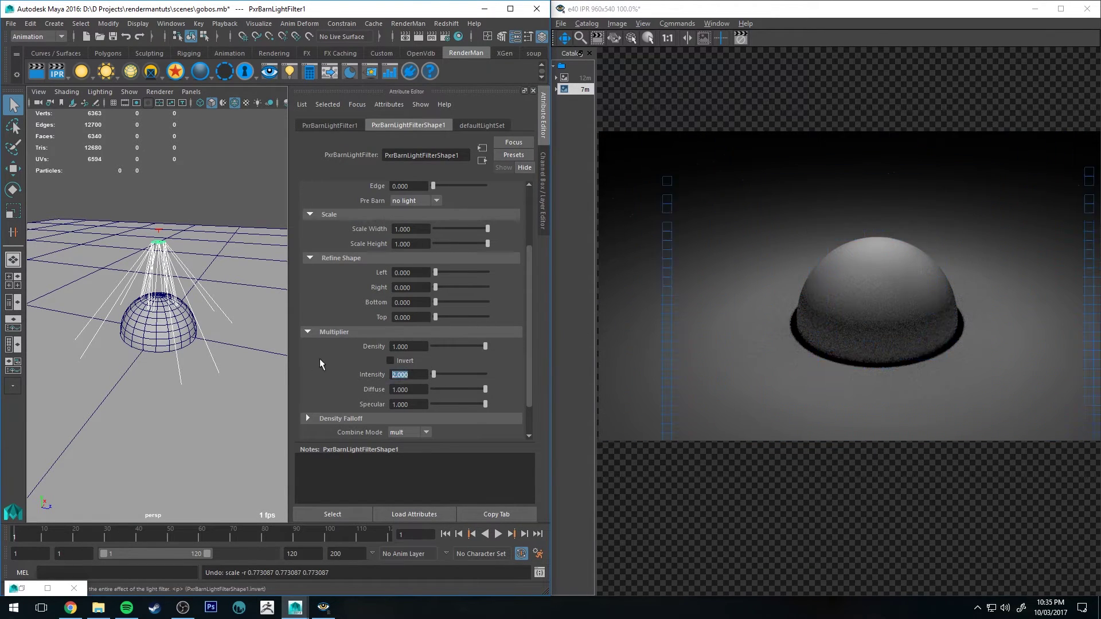
pyautogui.write('0')
pyautogui.press('Return')
# Leave the barn filter's Combine Mode set to mult
pyautogui.scroll(-2, 401, 406)
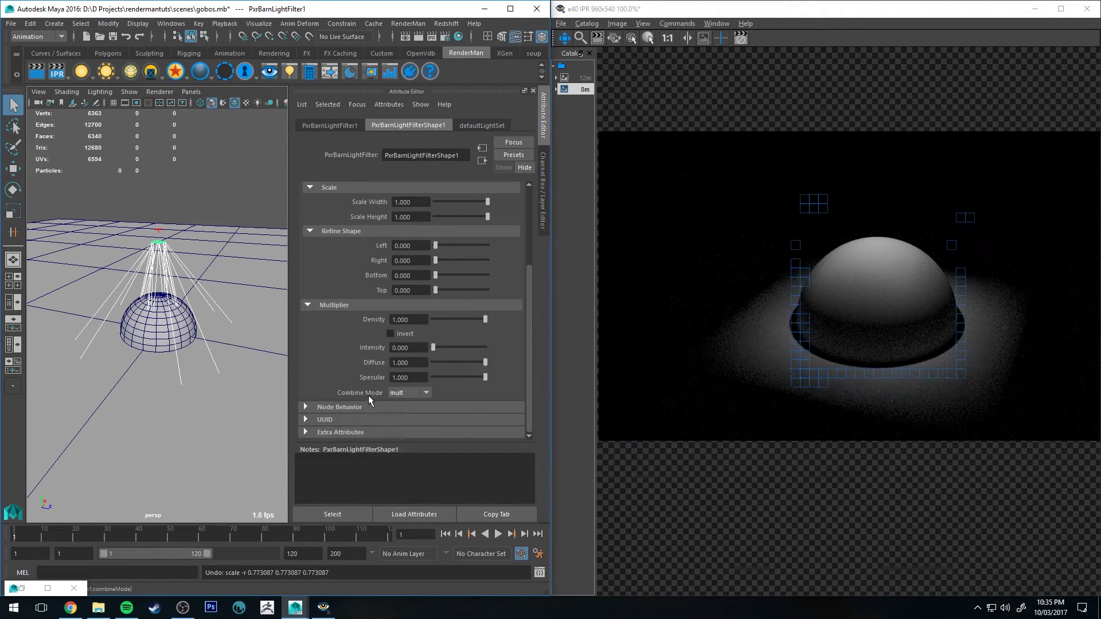
pyautogui.click(415, 392)
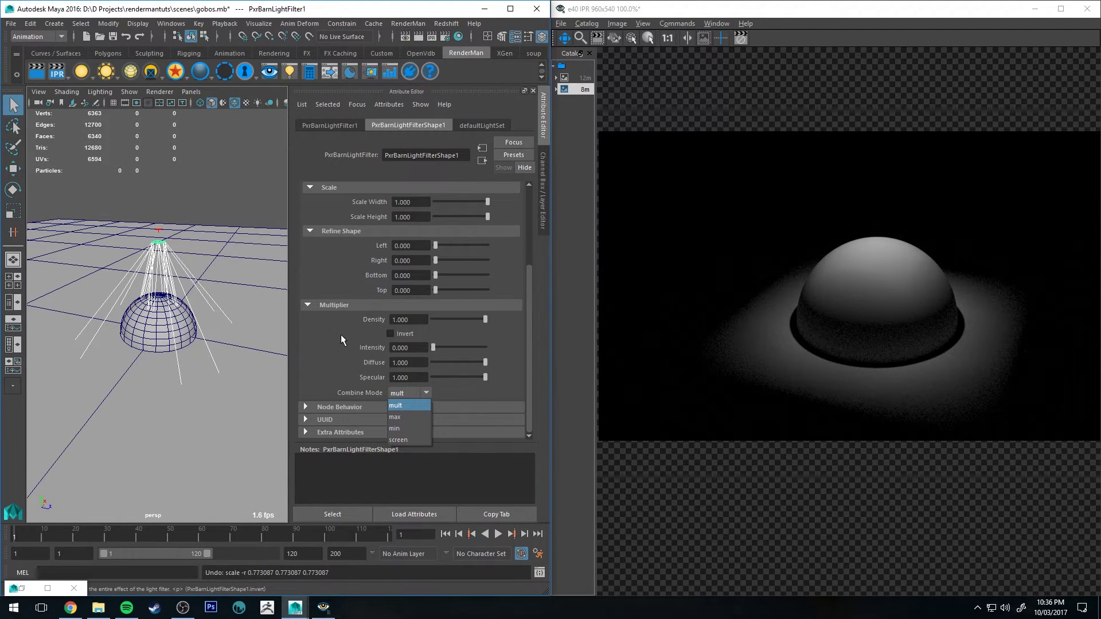
pyautogui.click(404, 404)
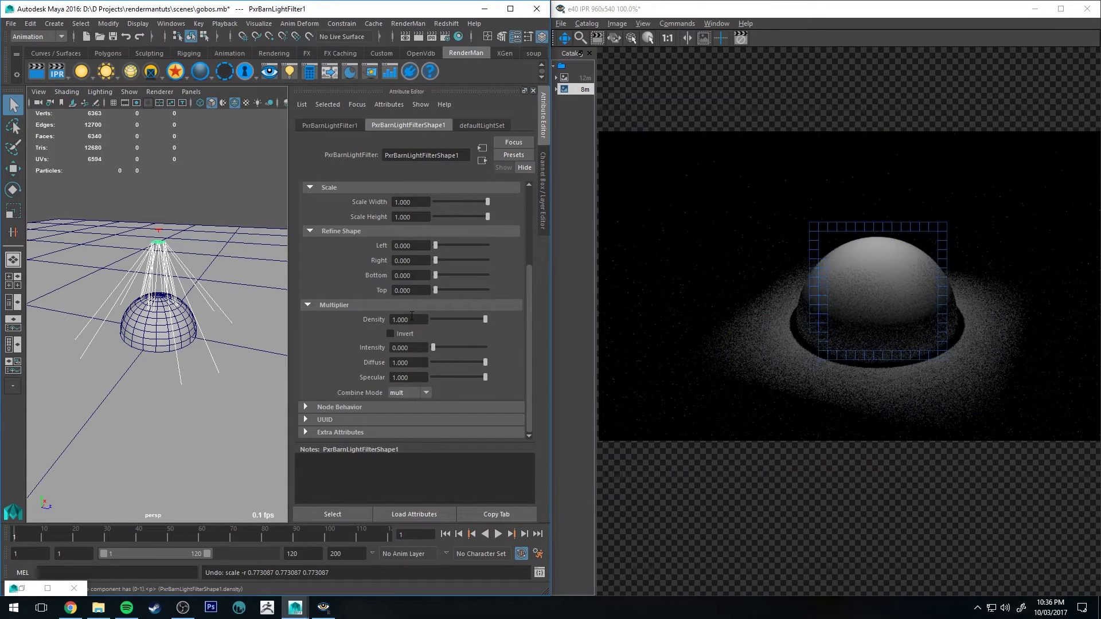
# Select the parent rect light, restart the IPR, and adjust the light's height
pyautogui.press('Up')
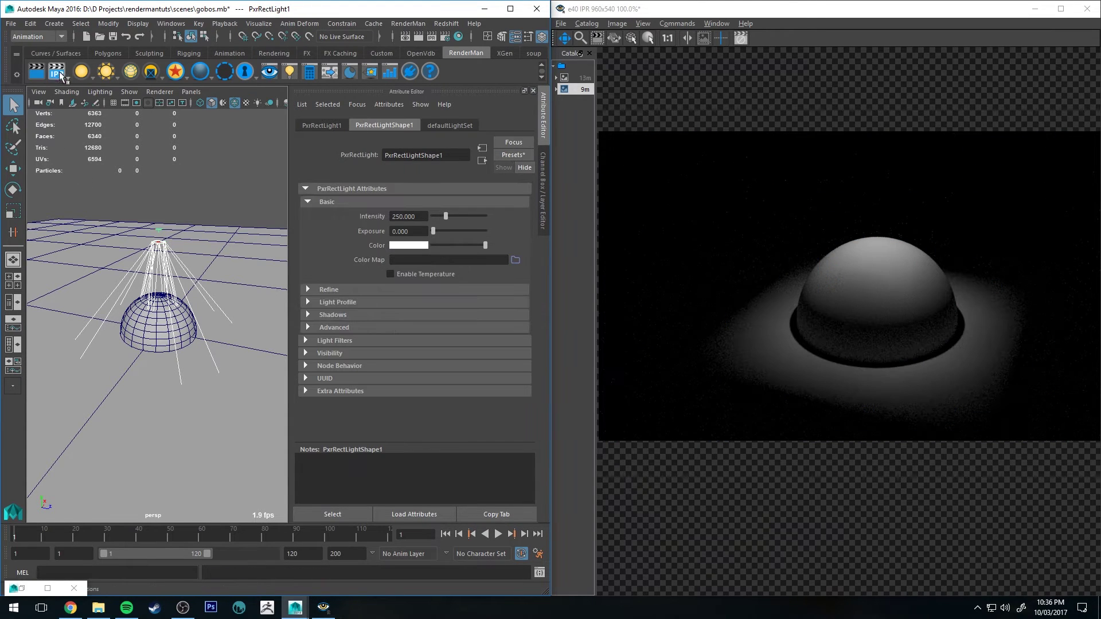
pyautogui.click(61, 73)
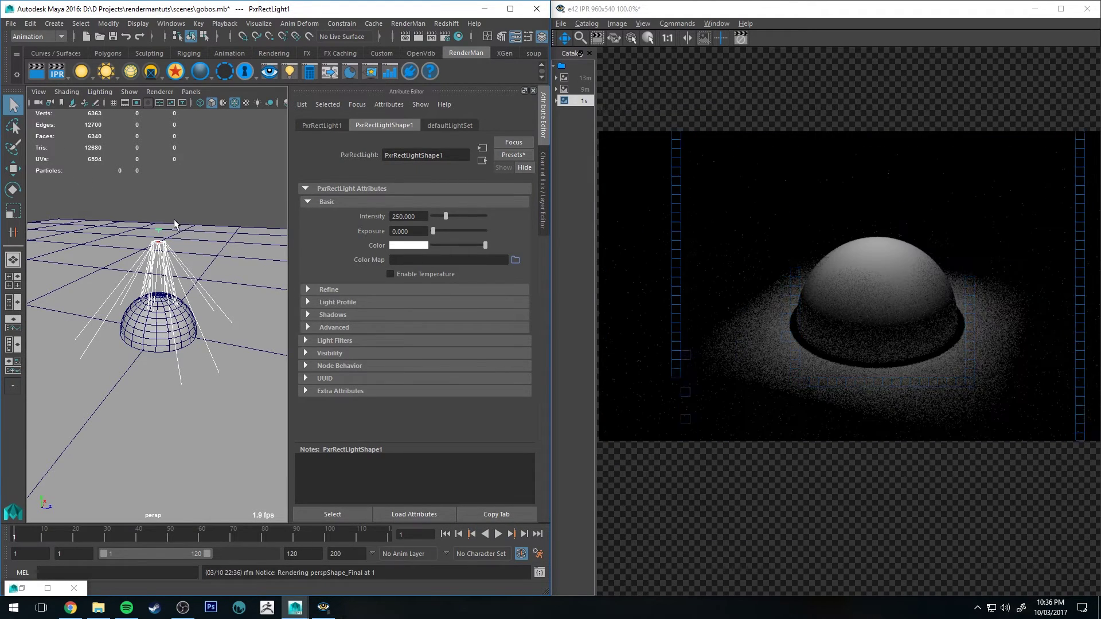
pyautogui.press('w')
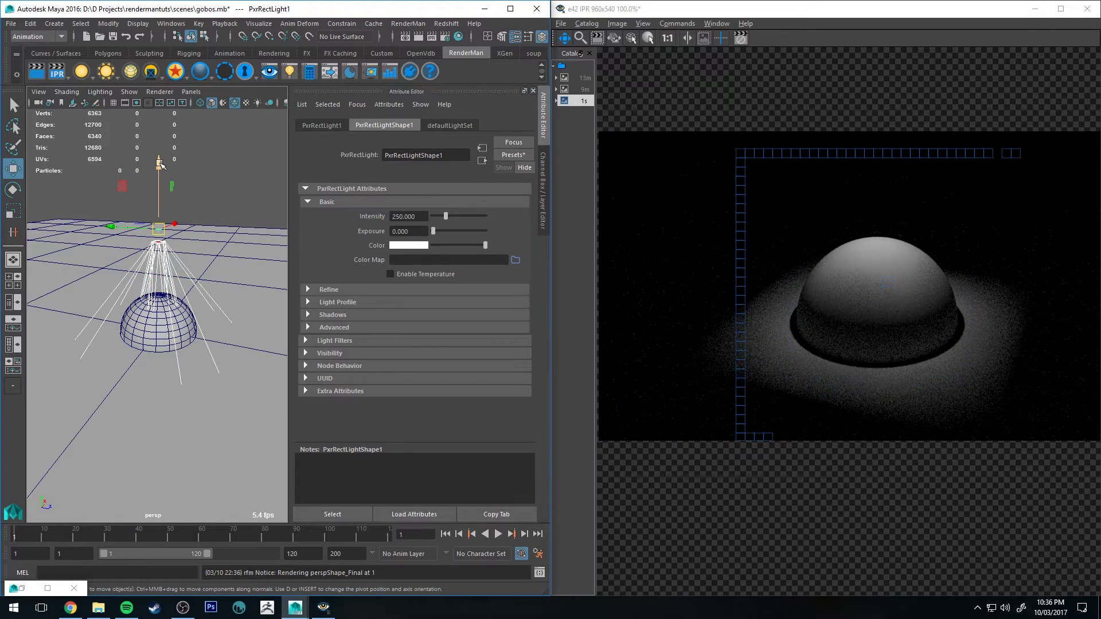
pyautogui.moveTo(161, 172); pyautogui.dragTo(160, 161)
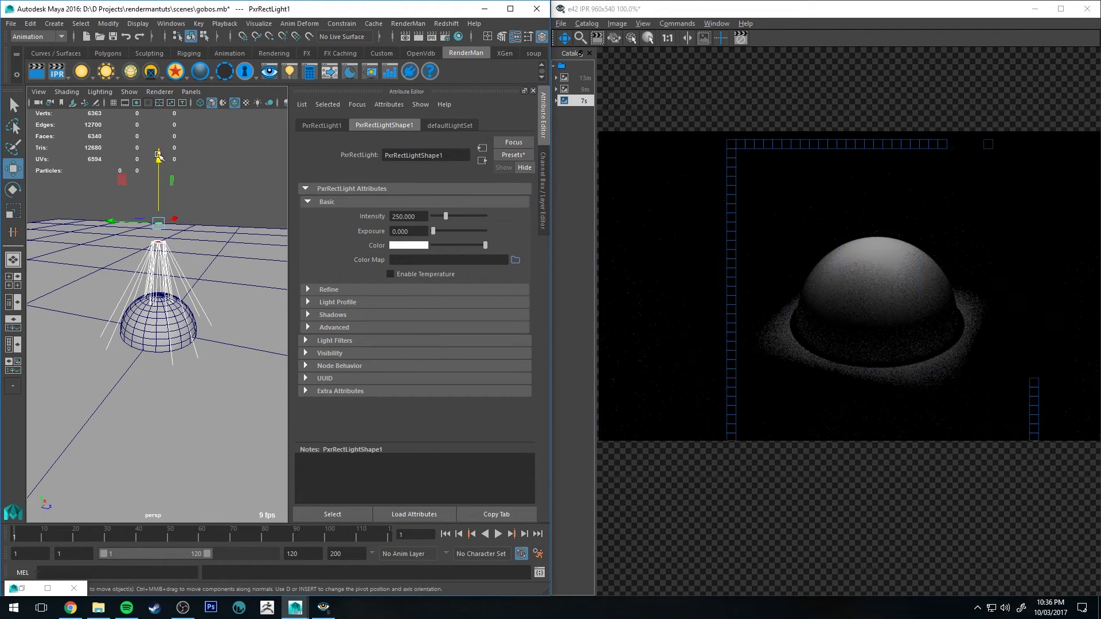
pyautogui.moveTo(159, 156); pyautogui.dragTo(162, 160)
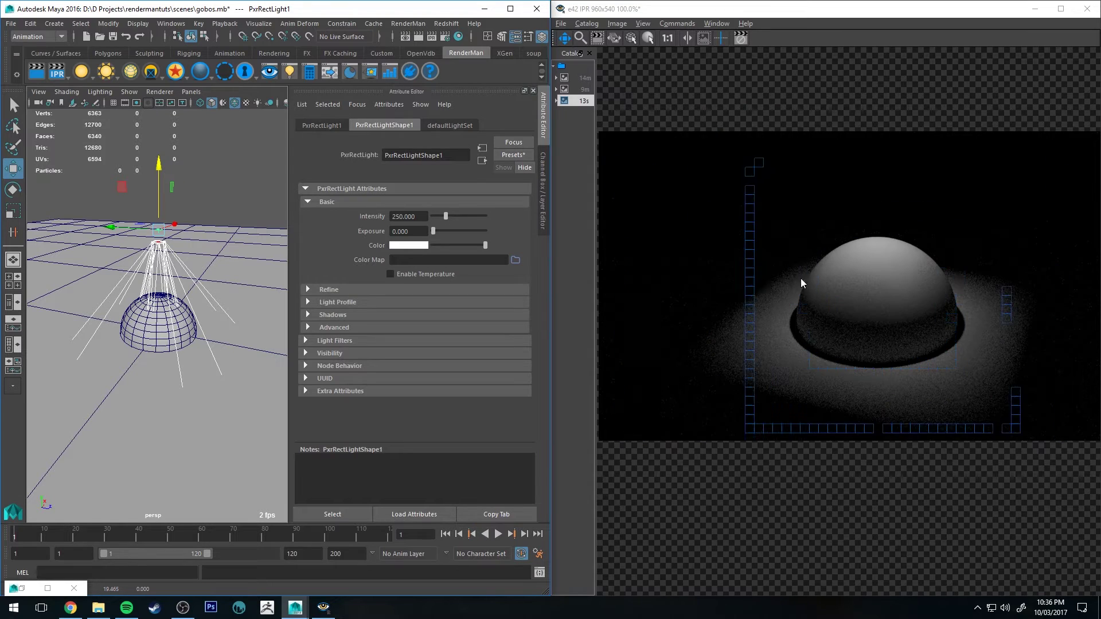
# Tilt the rect light to re-aim it, reposition it over the floor, then clear the selection
pyautogui.press('e')
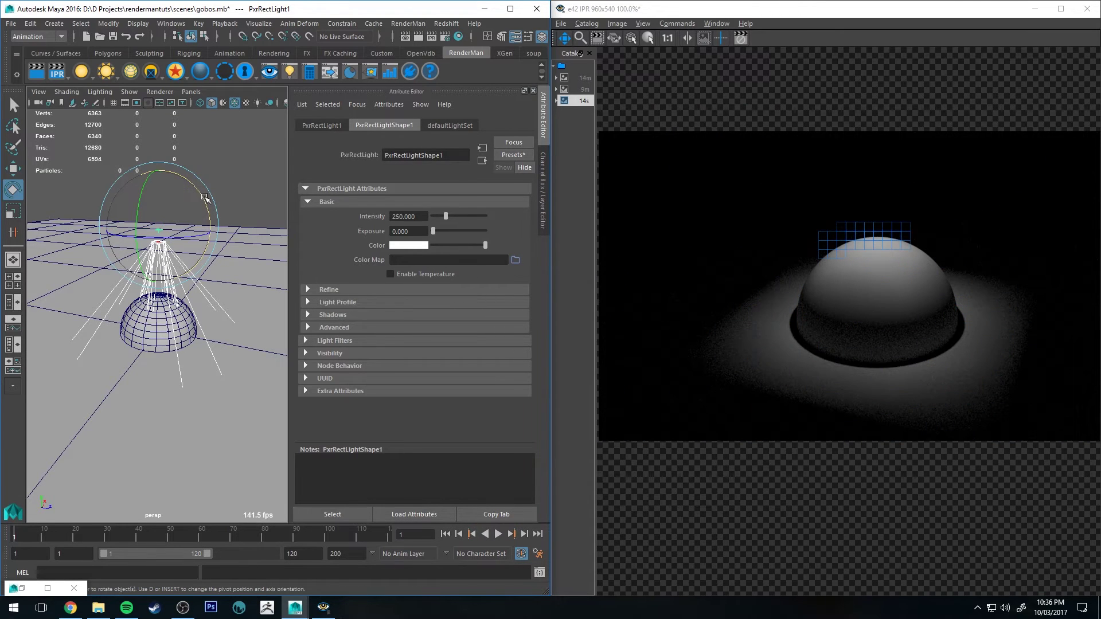
pyautogui.moveTo(205, 198); pyautogui.dragTo(189, 172)
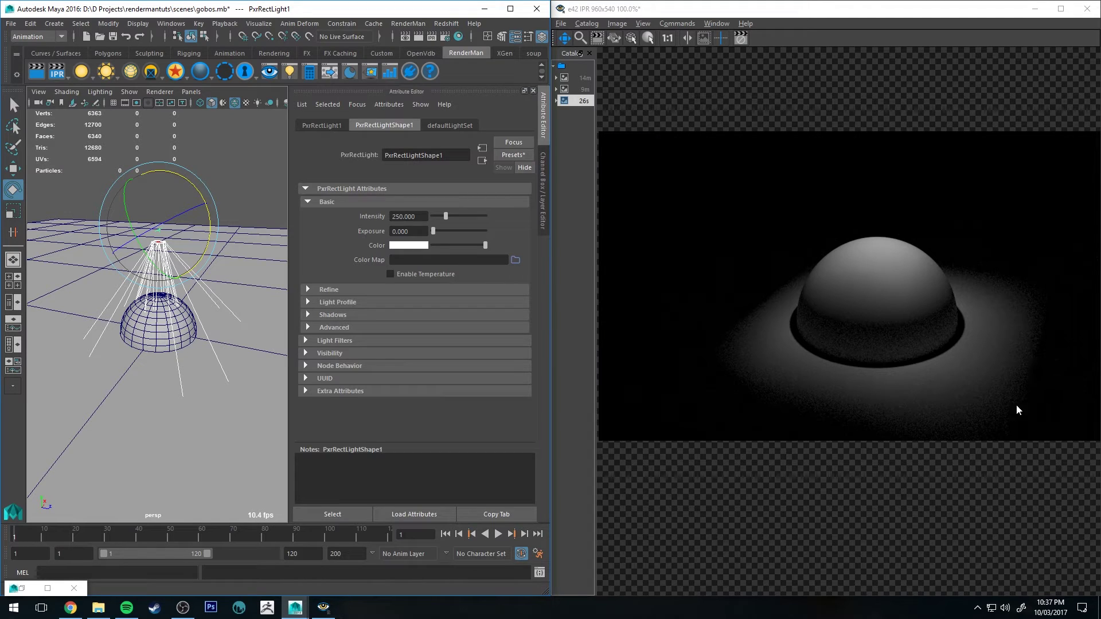
pyautogui.press('w')
pyautogui.moveTo(109, 210); pyautogui.dragTo(111, 218)
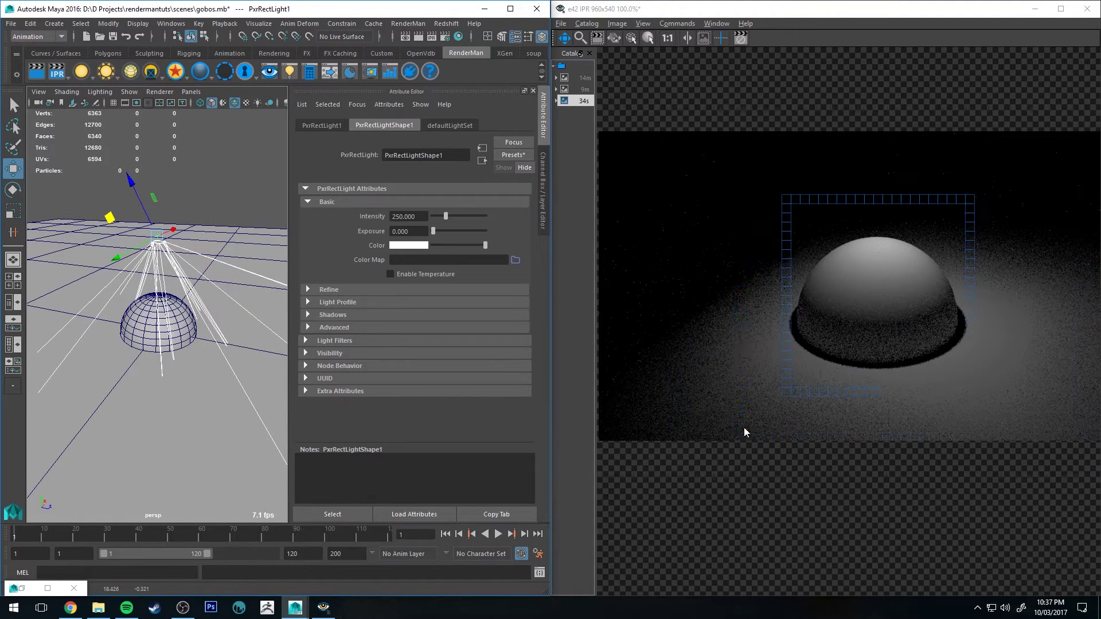
pyautogui.click(151, 72)
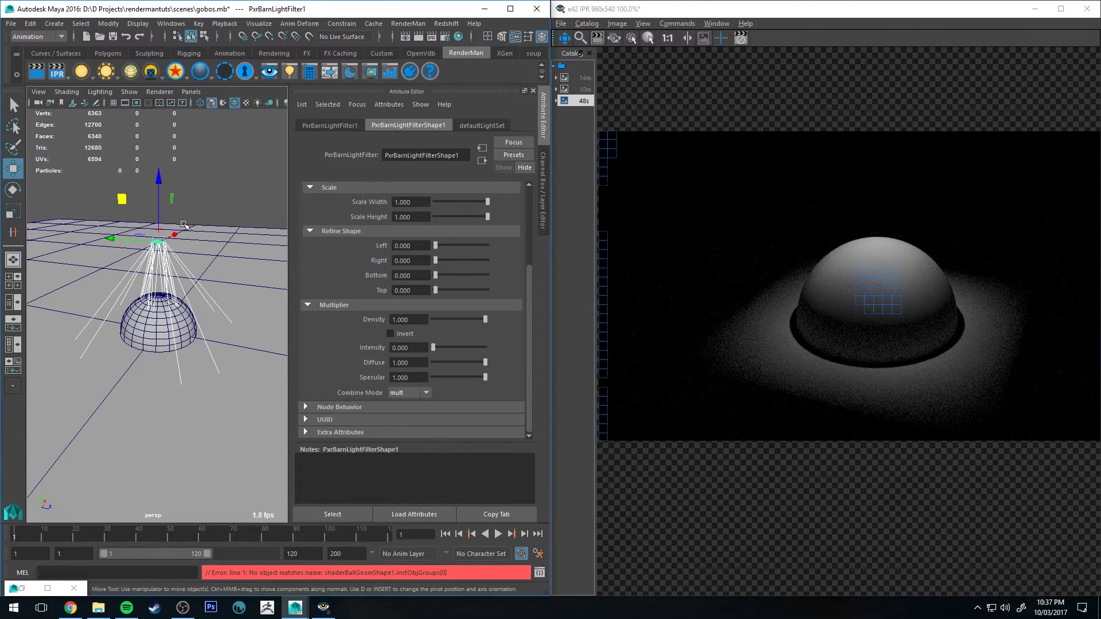
pyautogui.click(187, 198)
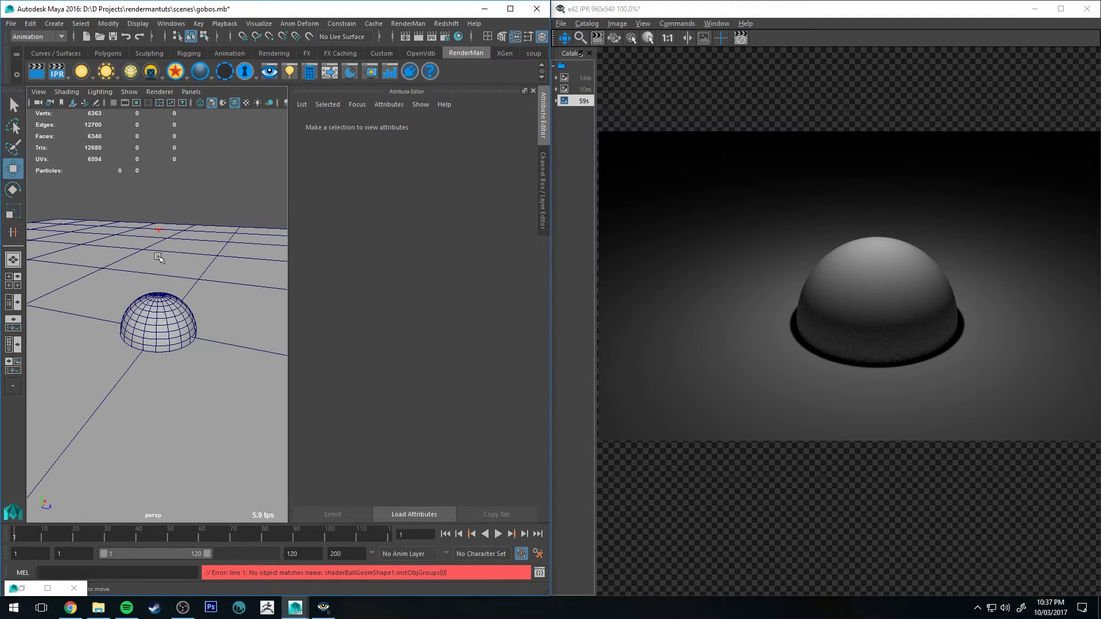
# Add a PxrCookieLightFilter to the rect light
pyautogui.click(157, 231)
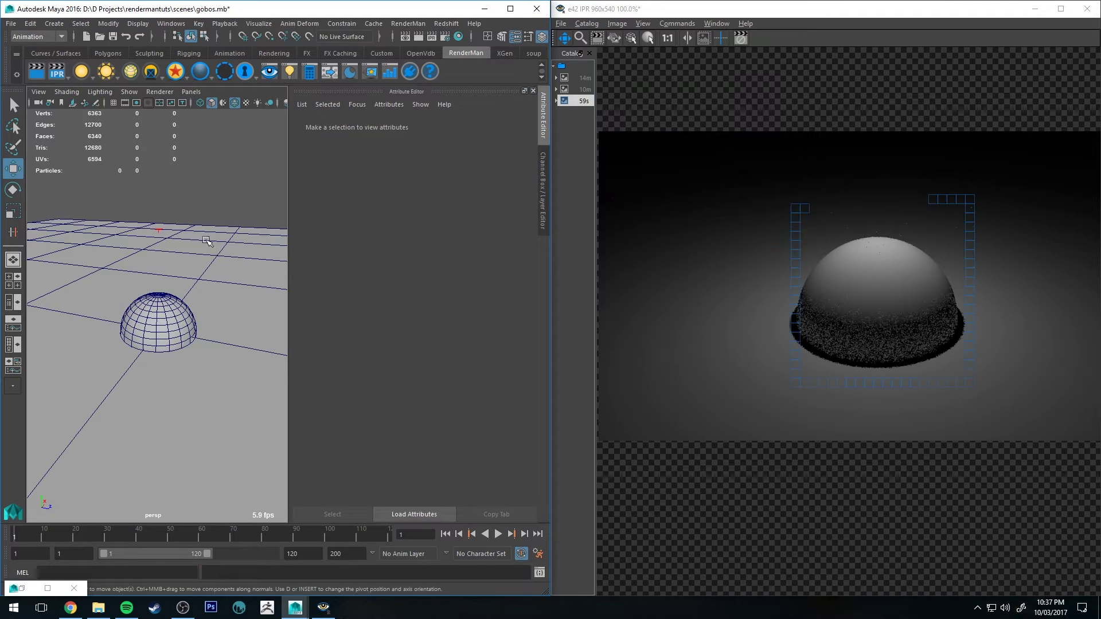
pyautogui.click(149, 75)
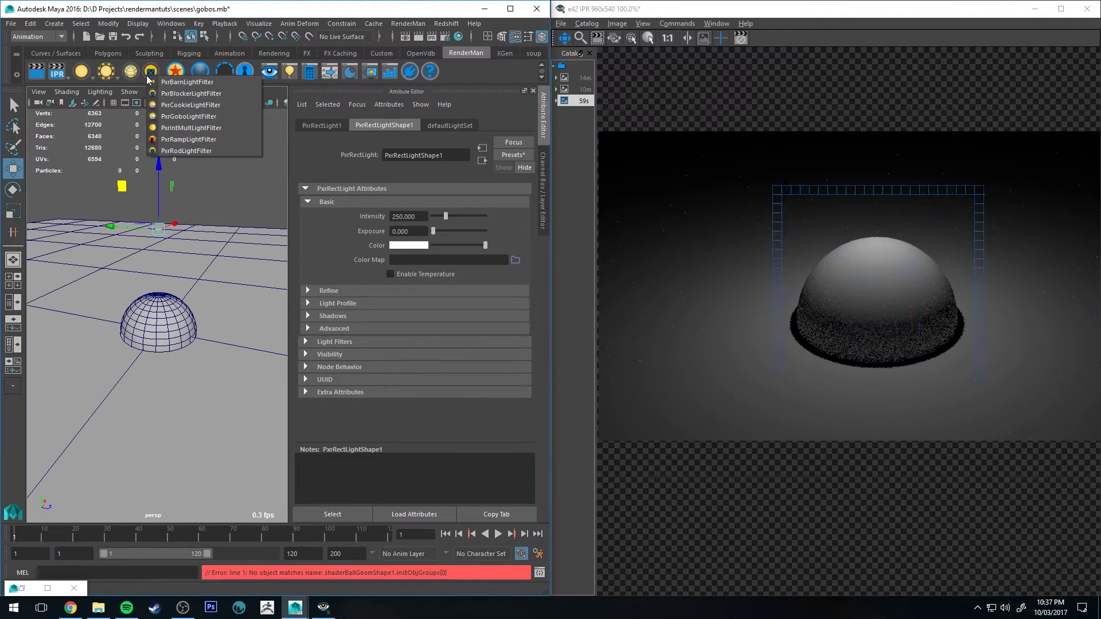
pyautogui.click(185, 106)
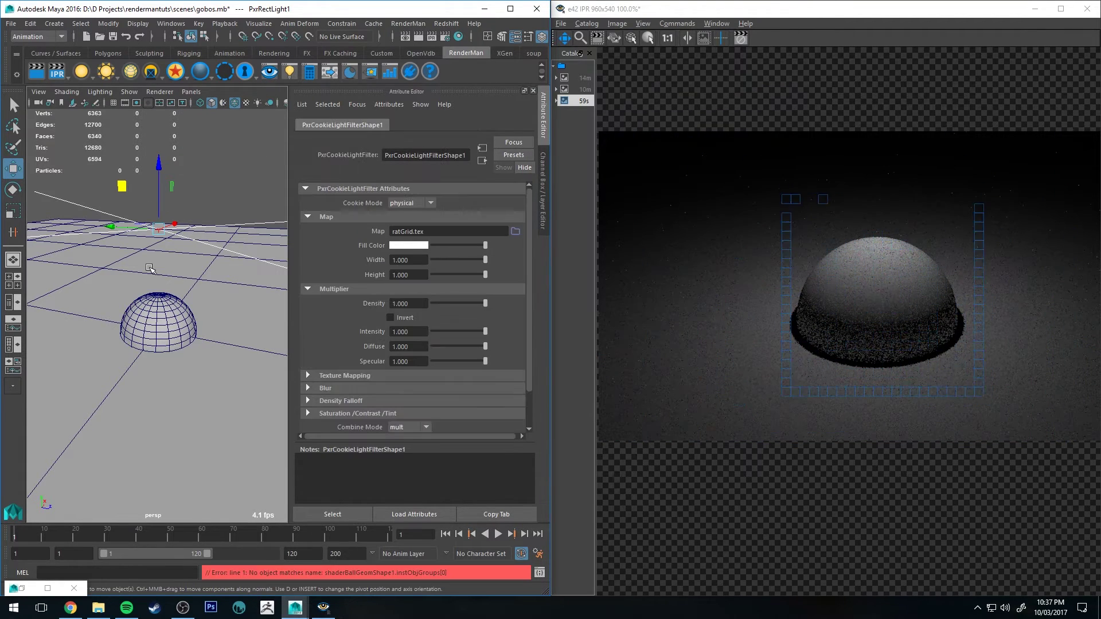
# Set Cookie Mode to analytic, then try moving the filter down and undo it
pyautogui.click(395, 204)
pyautogui.click(400, 227)
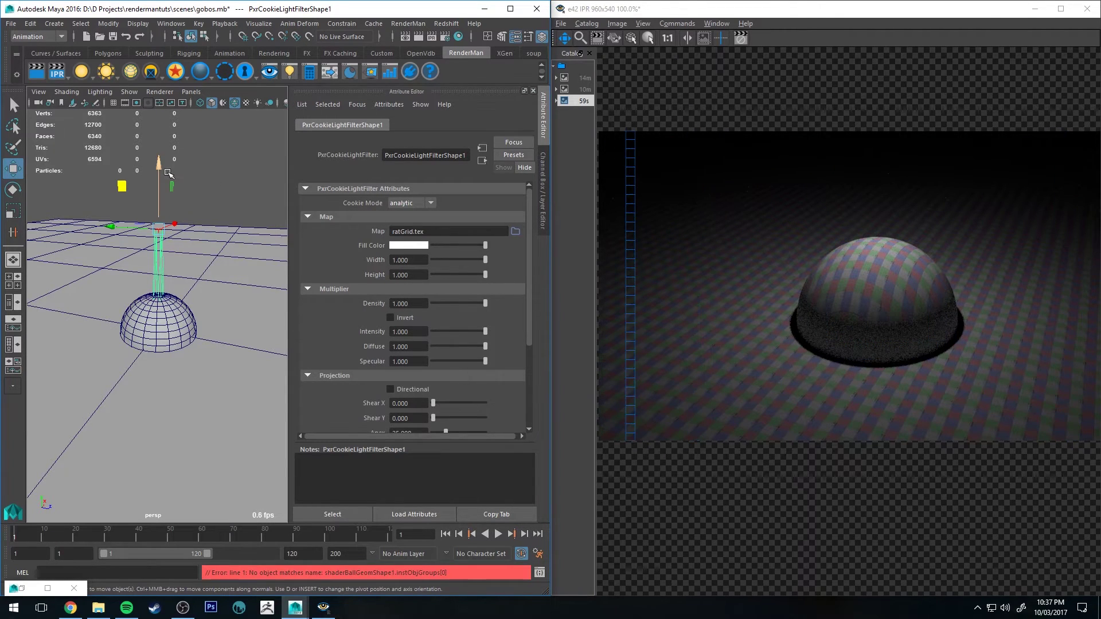
pyautogui.moveTo(168, 173); pyautogui.dragTo(160, 188)
pyautogui.hotkey('ctrl', 'z')
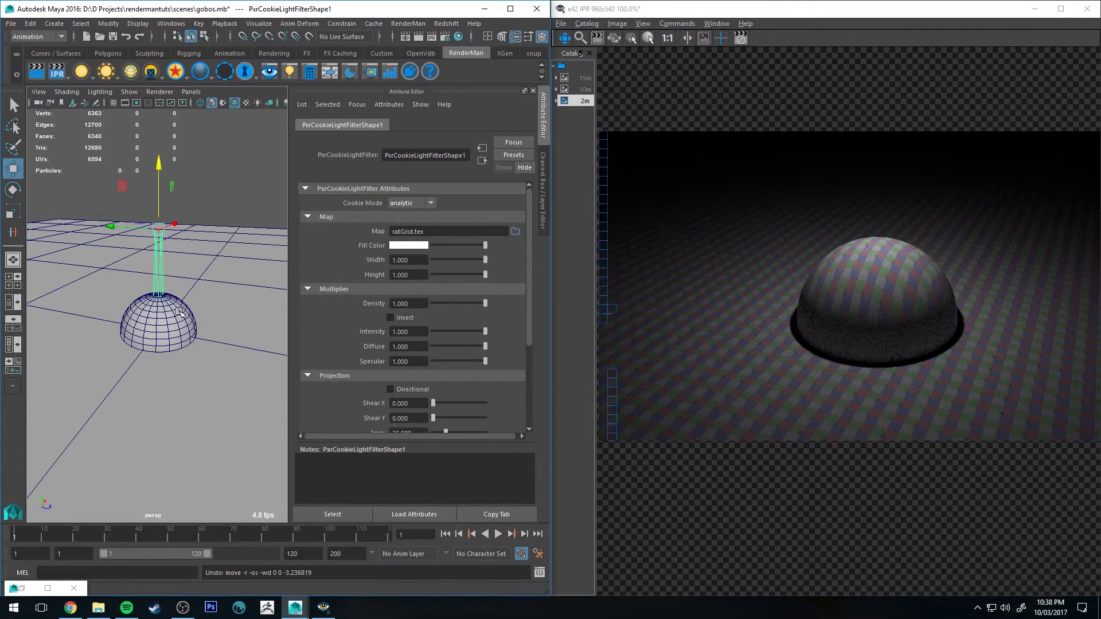
pyautogui.click(408, 203)
pyautogui.click(387, 220)
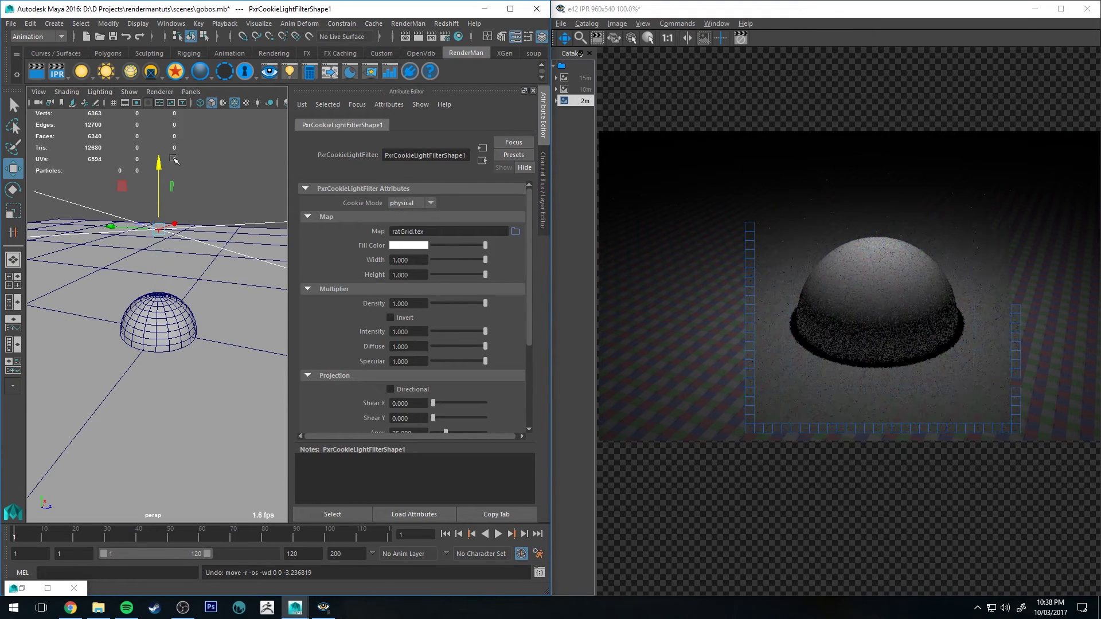
pyautogui.moveTo(159, 165); pyautogui.dragTo(161, 214)
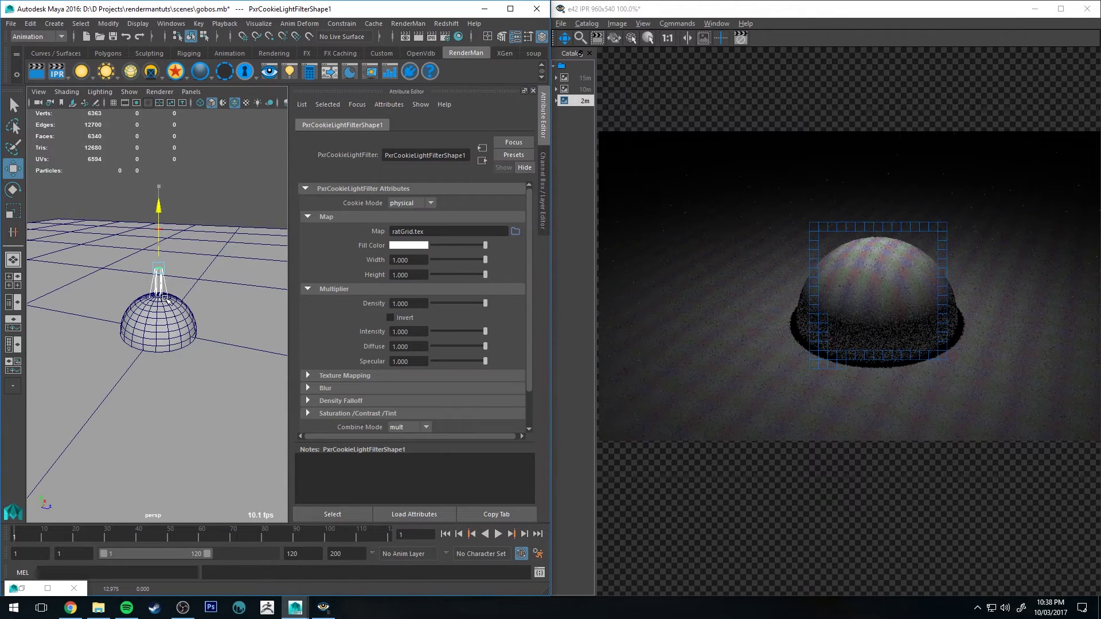
pyautogui.moveTo(166, 299); pyautogui.dragTo(166, 297)
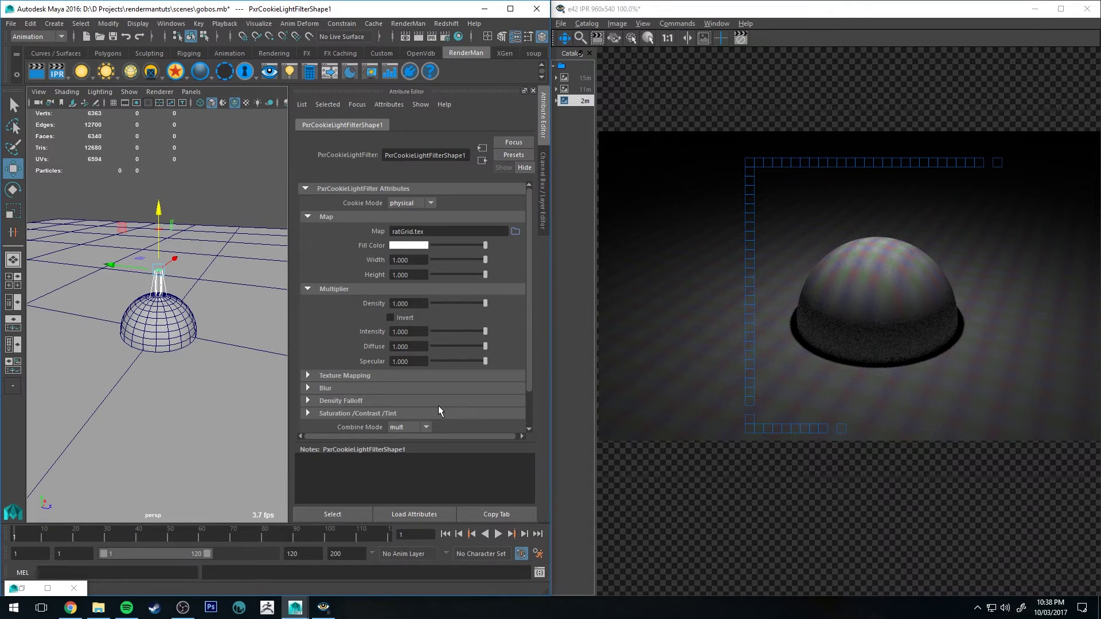
pyautogui.click(427, 203)
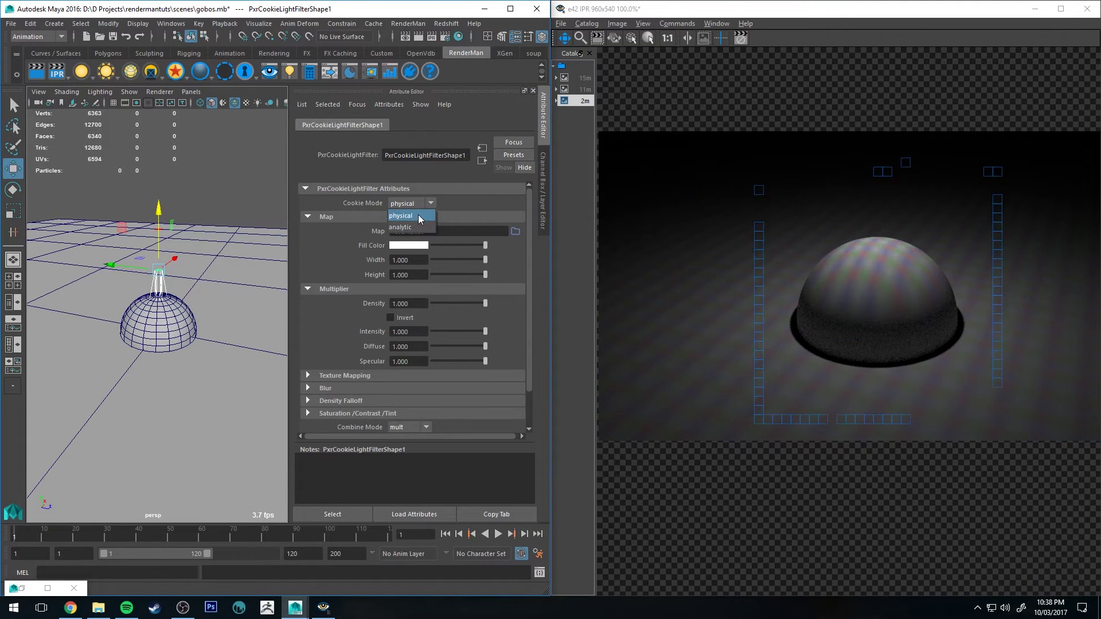
pyautogui.click(402, 227)
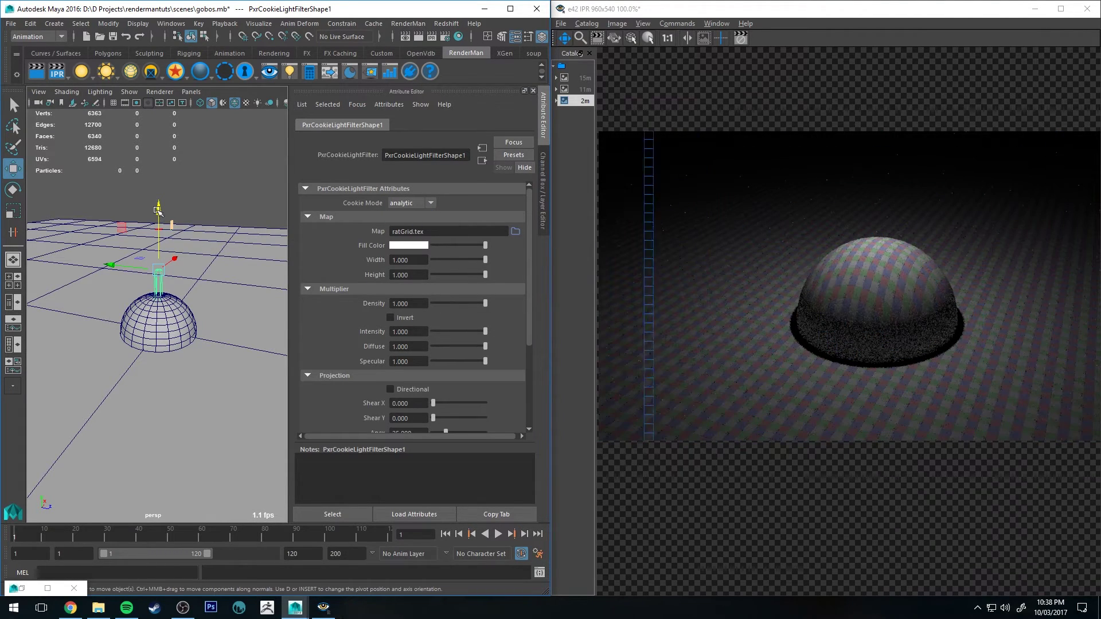
pyautogui.moveTo(158, 210); pyautogui.dragTo(159, 169)
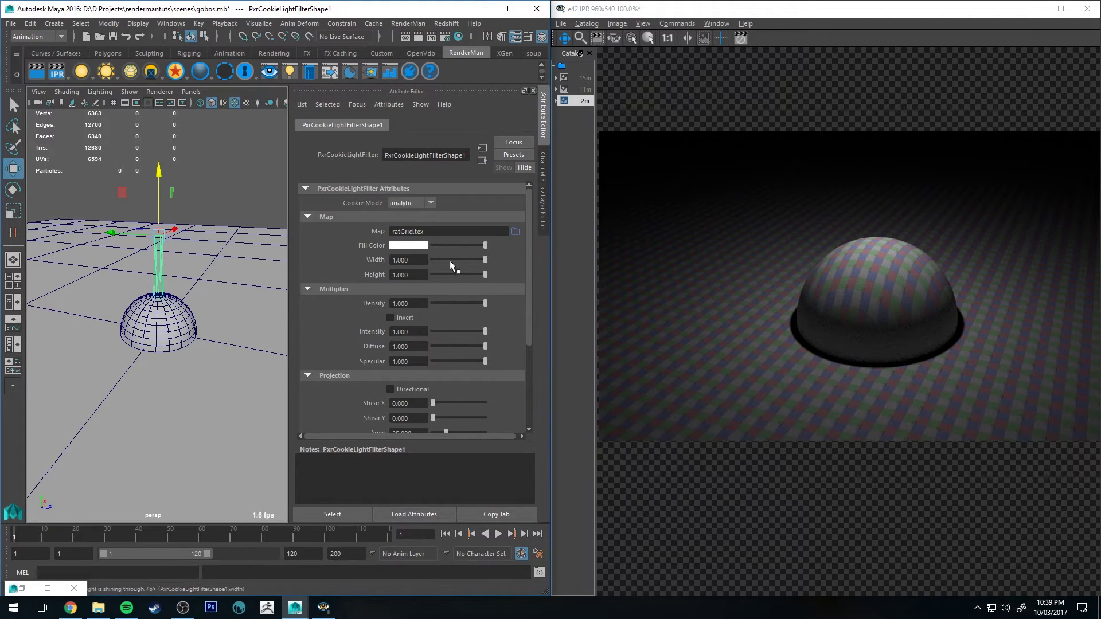
pyautogui.moveTo(450, 260); pyautogui.dragTo(445, 258)
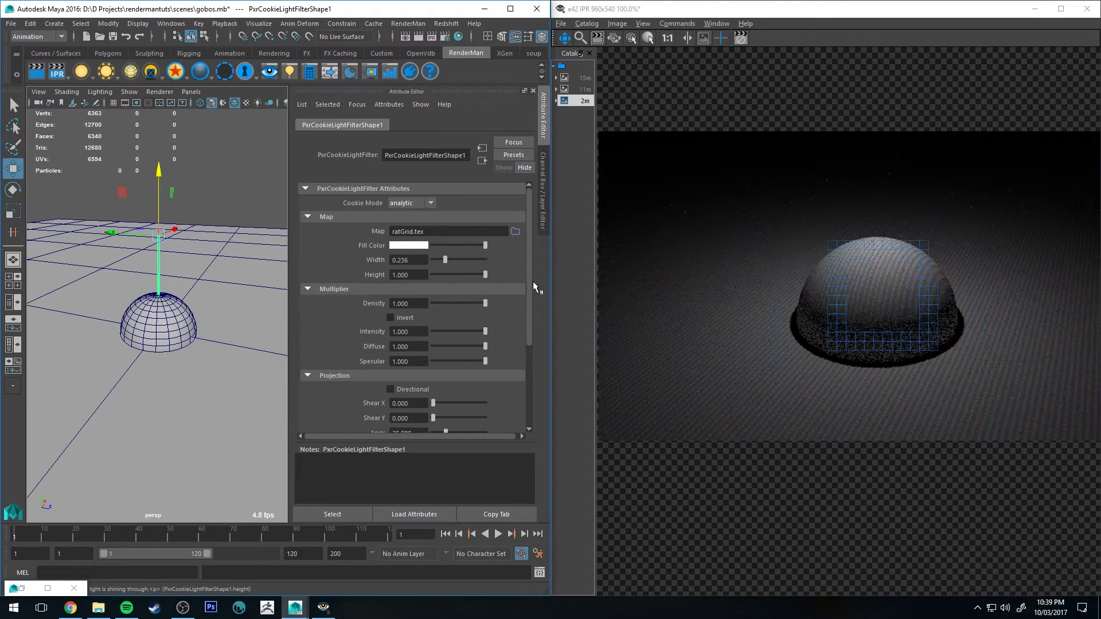
pyautogui.moveTo(445, 258); pyautogui.dragTo(580, 258)
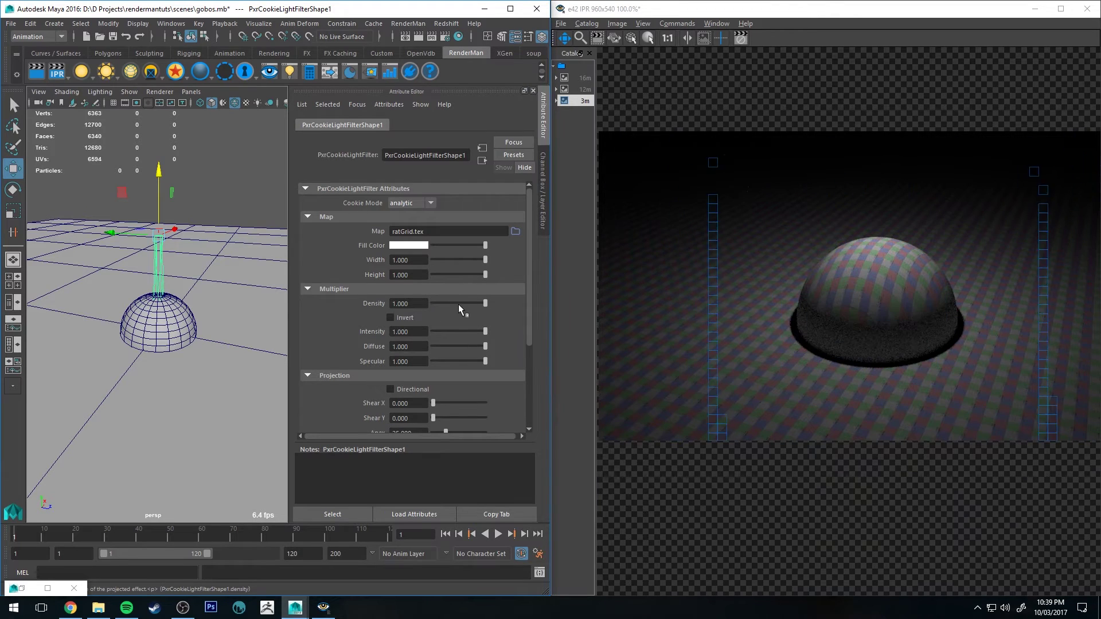
pyautogui.moveTo(456, 304); pyautogui.dragTo(470, 301)
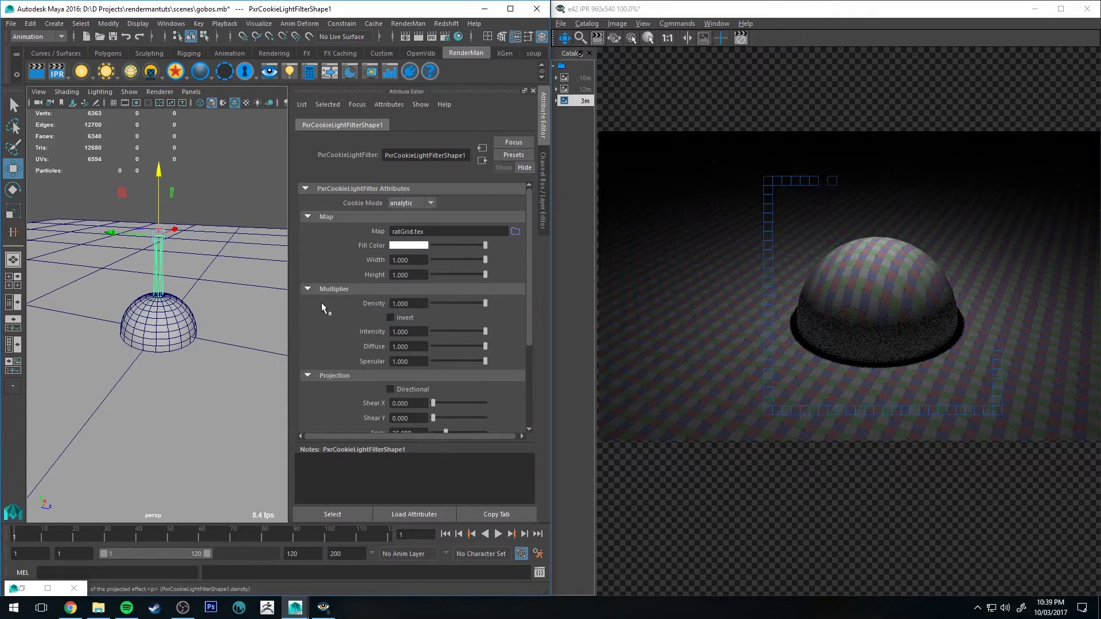
pyautogui.doubleClick(408, 304)
pyautogui.write('2')
pyautogui.press('Return')
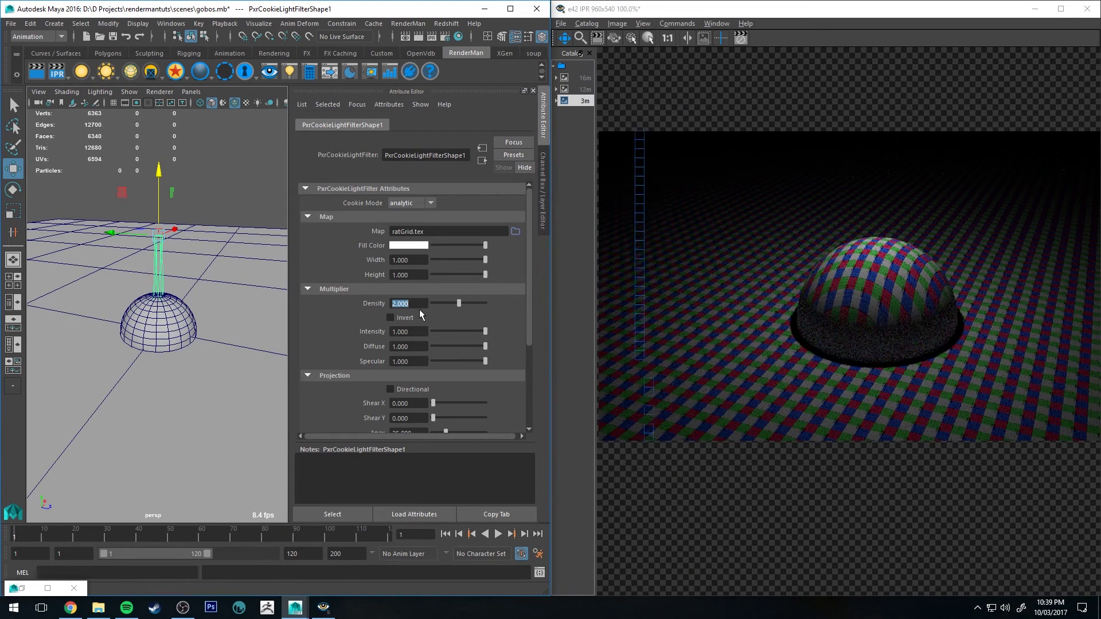
pyautogui.write('1')
pyautogui.press('Return')
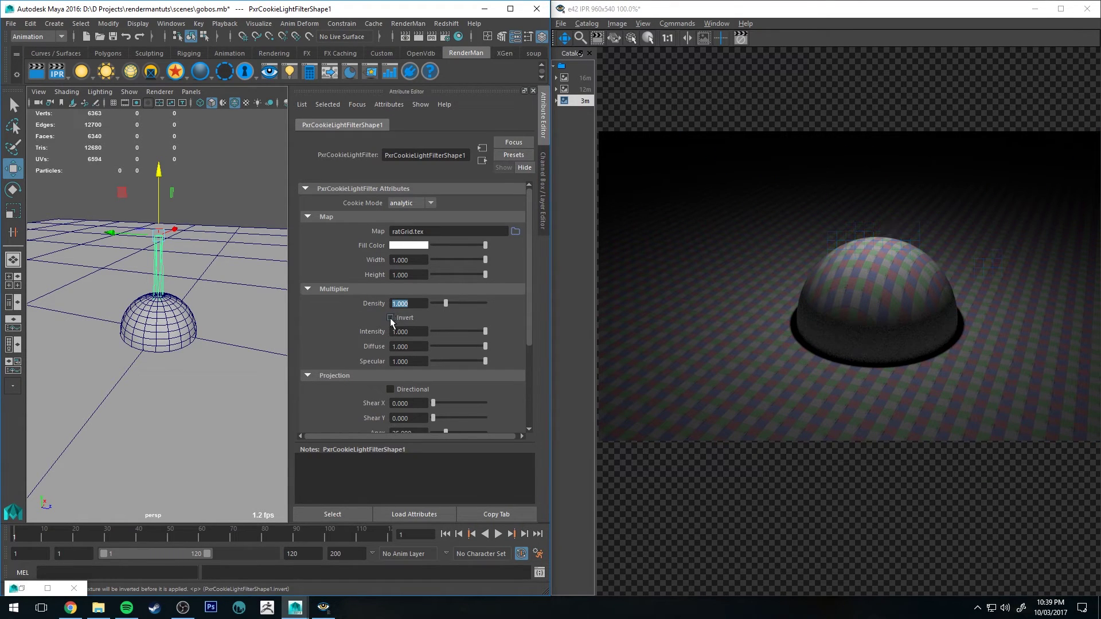
pyautogui.click(390, 317)
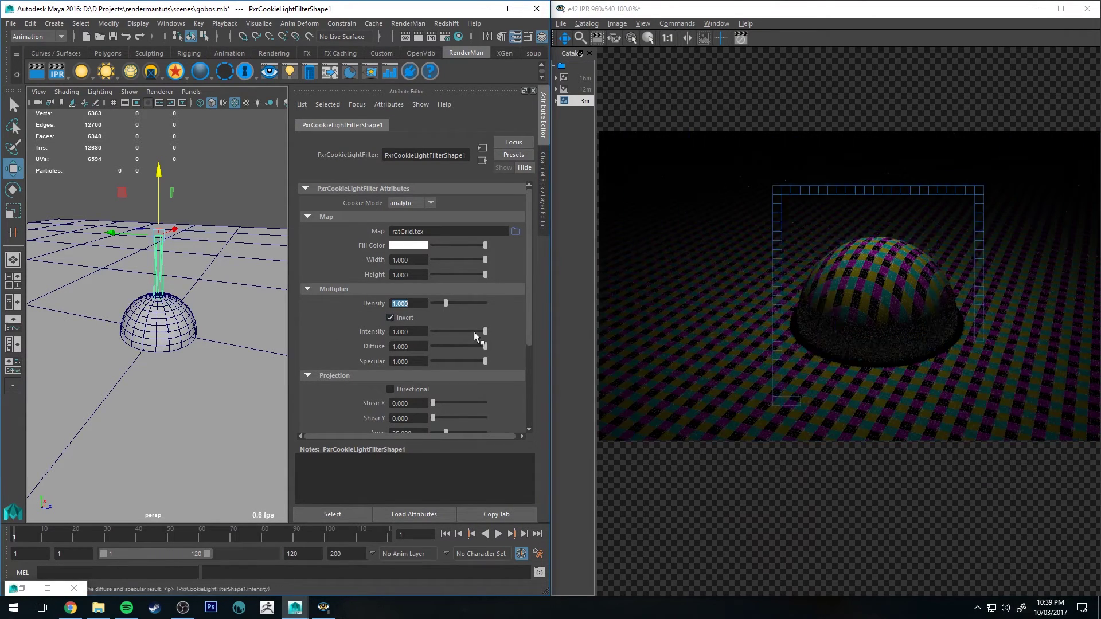
pyautogui.click(389, 317)
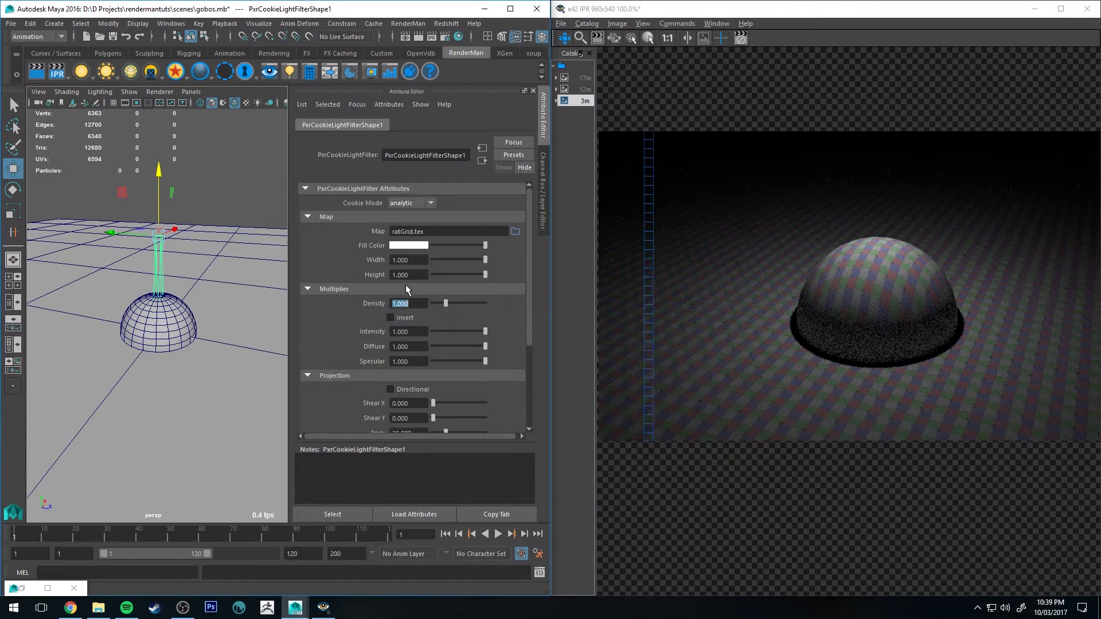
pyautogui.click(416, 246)
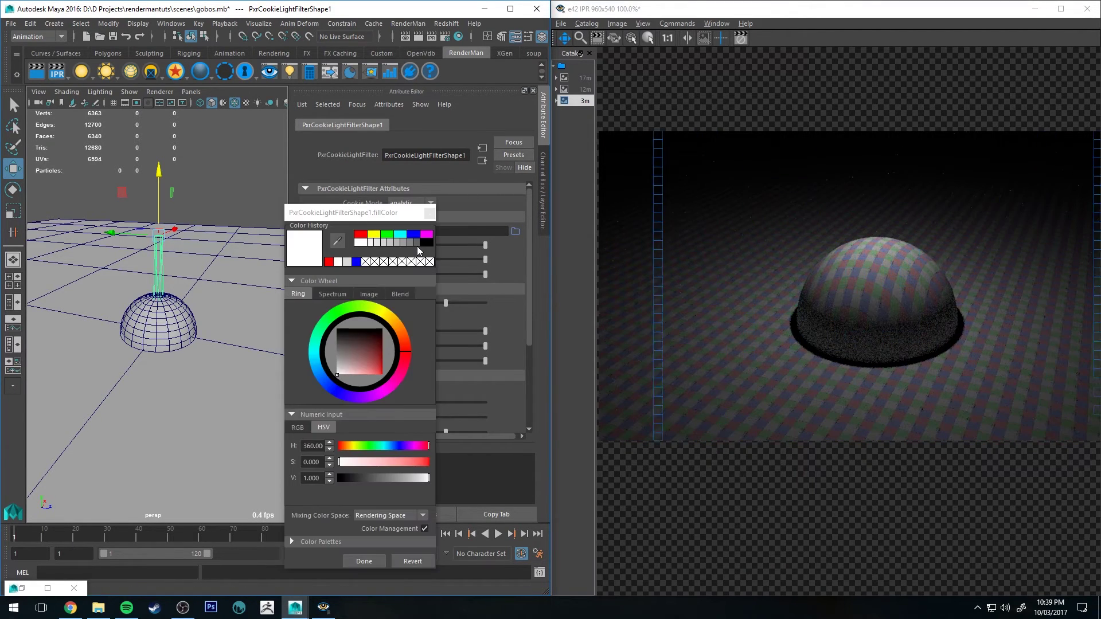
pyautogui.click(429, 215)
pyautogui.click(394, 319)
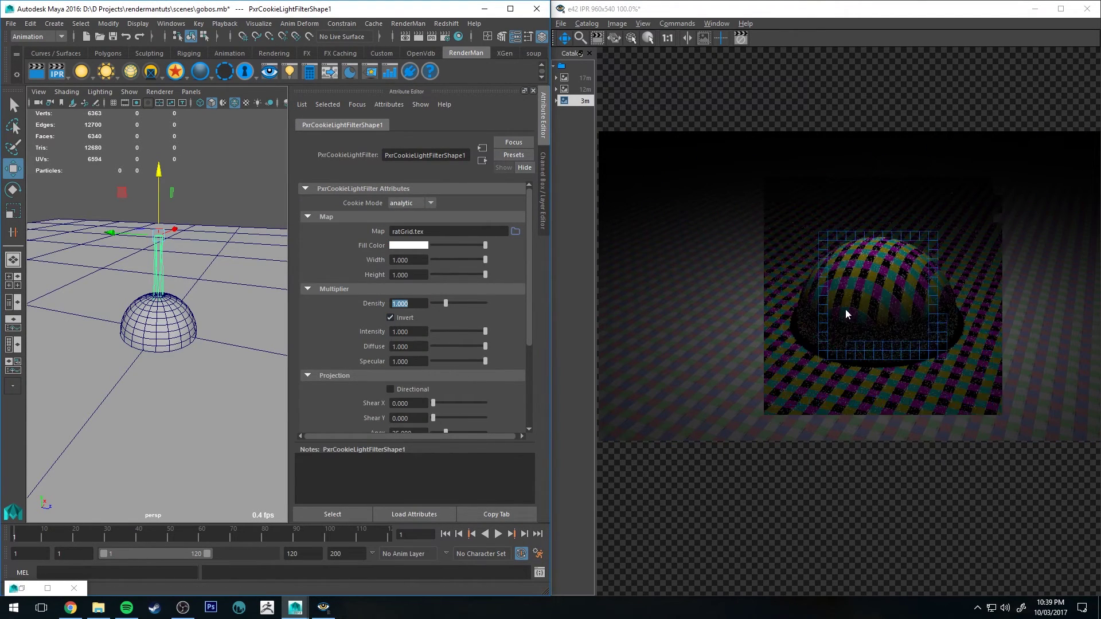
pyautogui.click(404, 317)
pyautogui.scroll(-5, 404, 317)
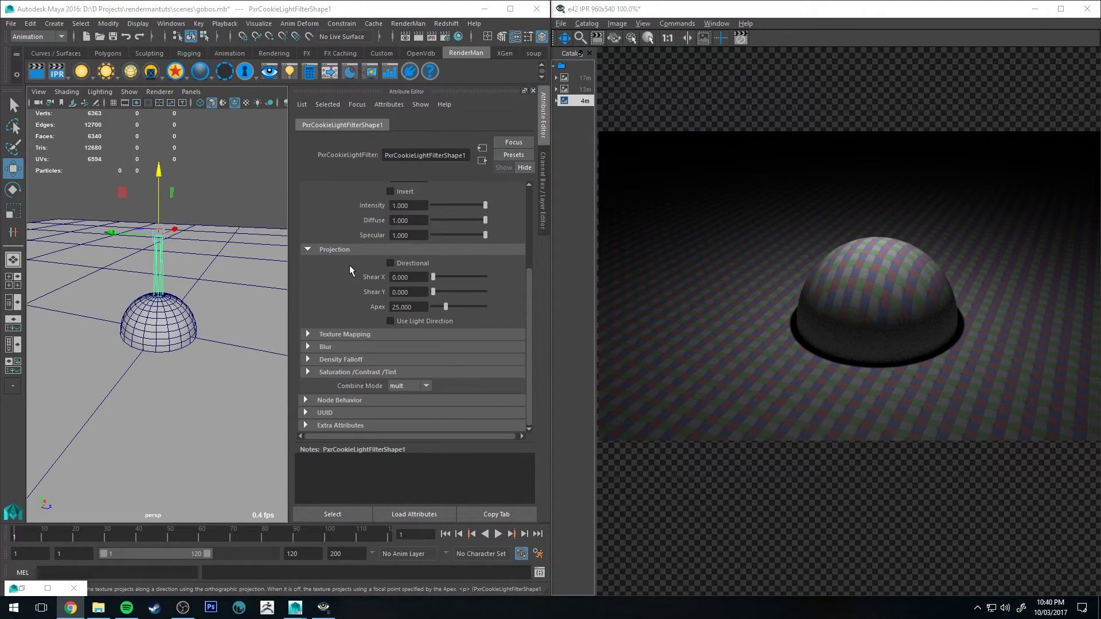
# Try Directional projection on the cookie filter, then turn it back off
pyautogui.click(406, 262)
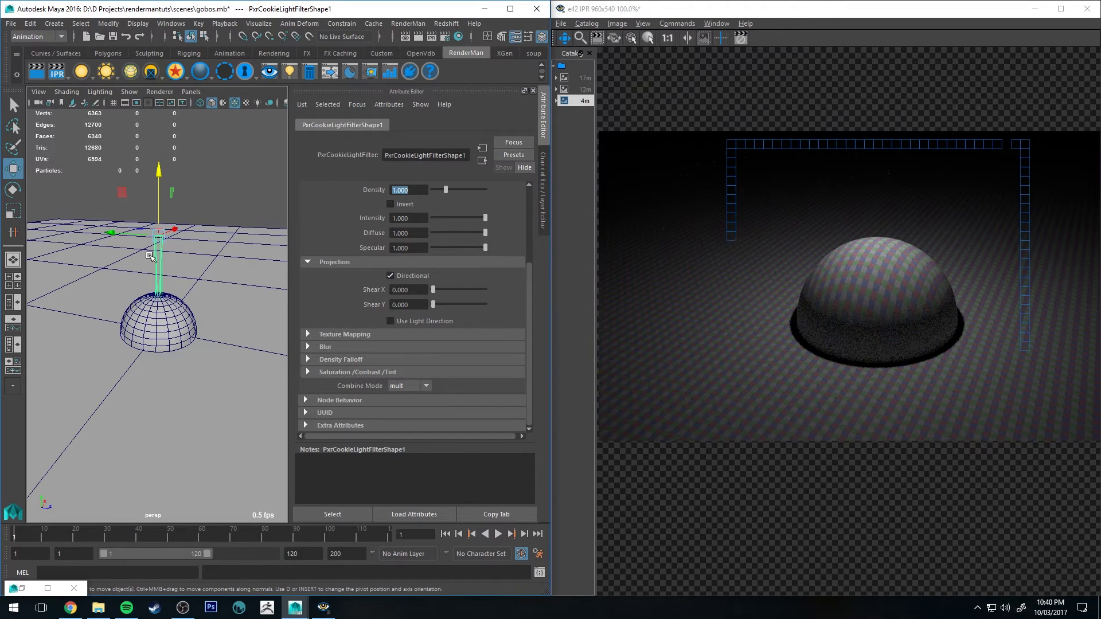
pyautogui.hotkey('ctrl', 'z')
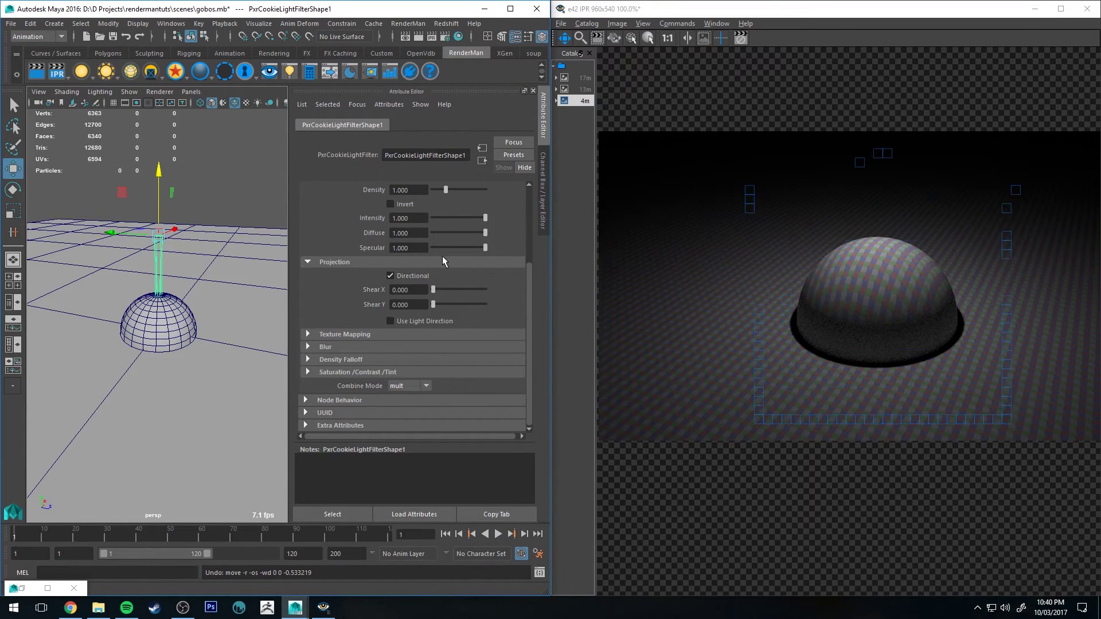
pyautogui.click(400, 276)
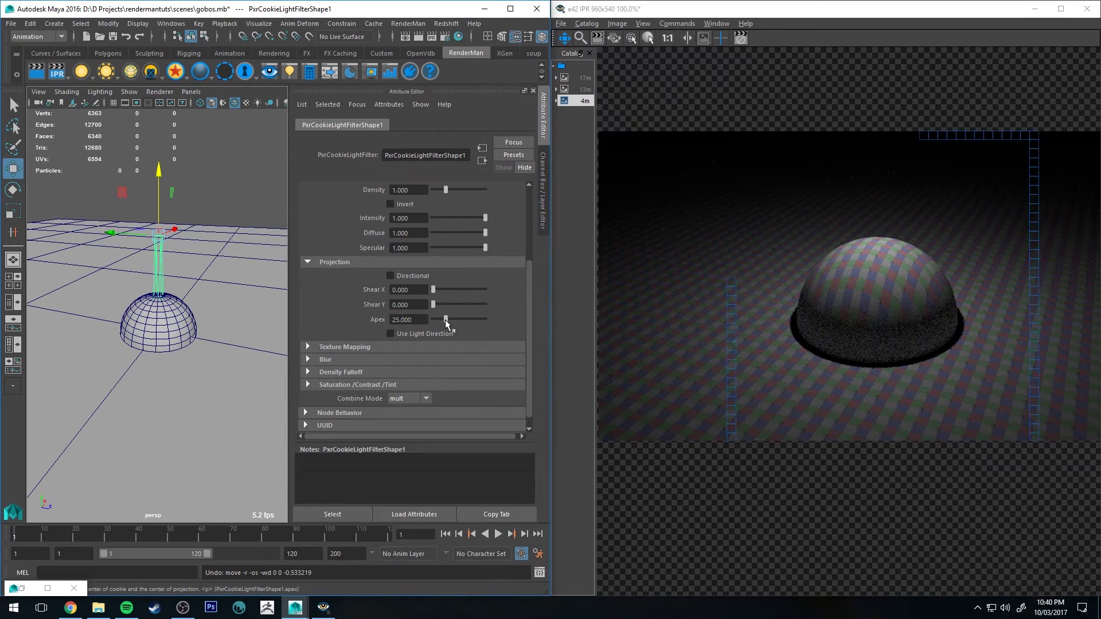
# Sweep the cookie's Apex between 1.124 and 100, settling on 98.876
pyautogui.moveTo(446, 318); pyautogui.dragTo(467, 319)
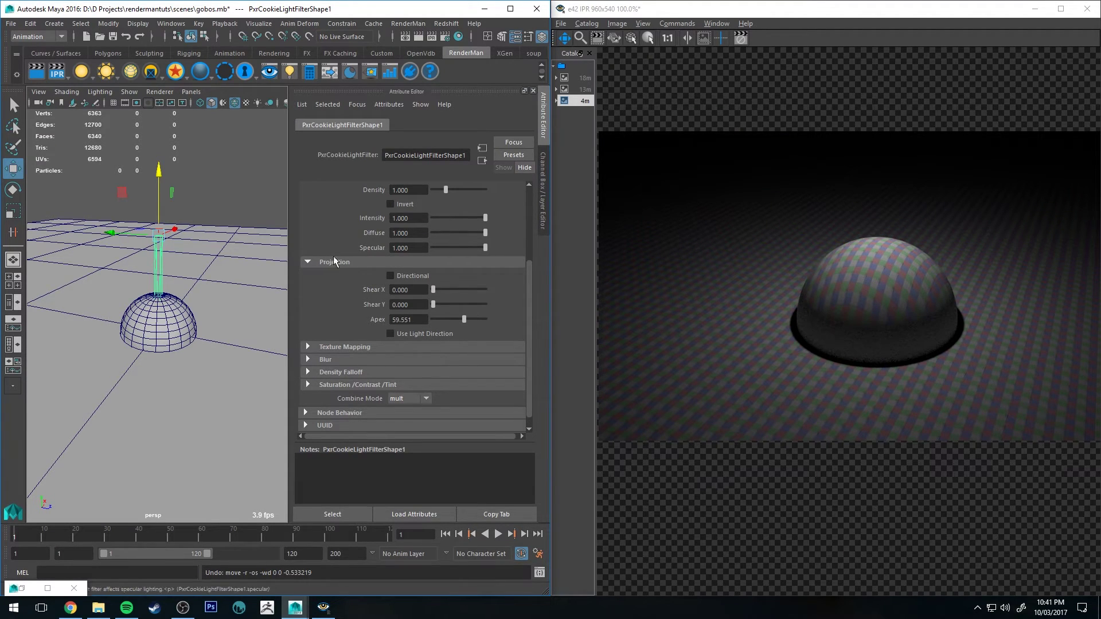
pyautogui.moveTo(470, 317); pyautogui.dragTo(476, 316)
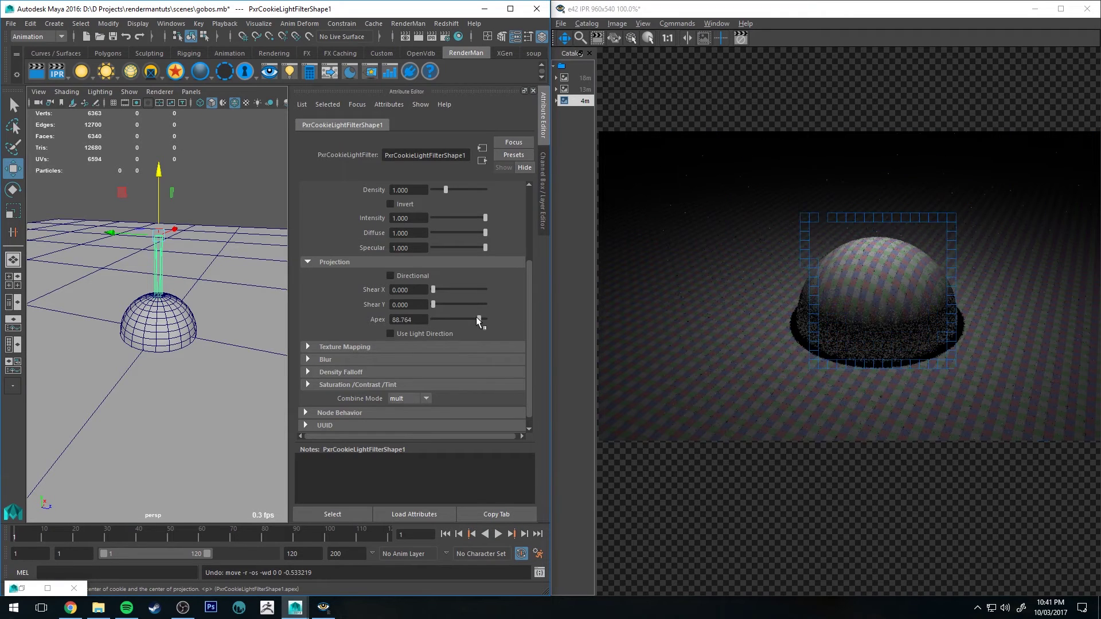
pyautogui.click(492, 319)
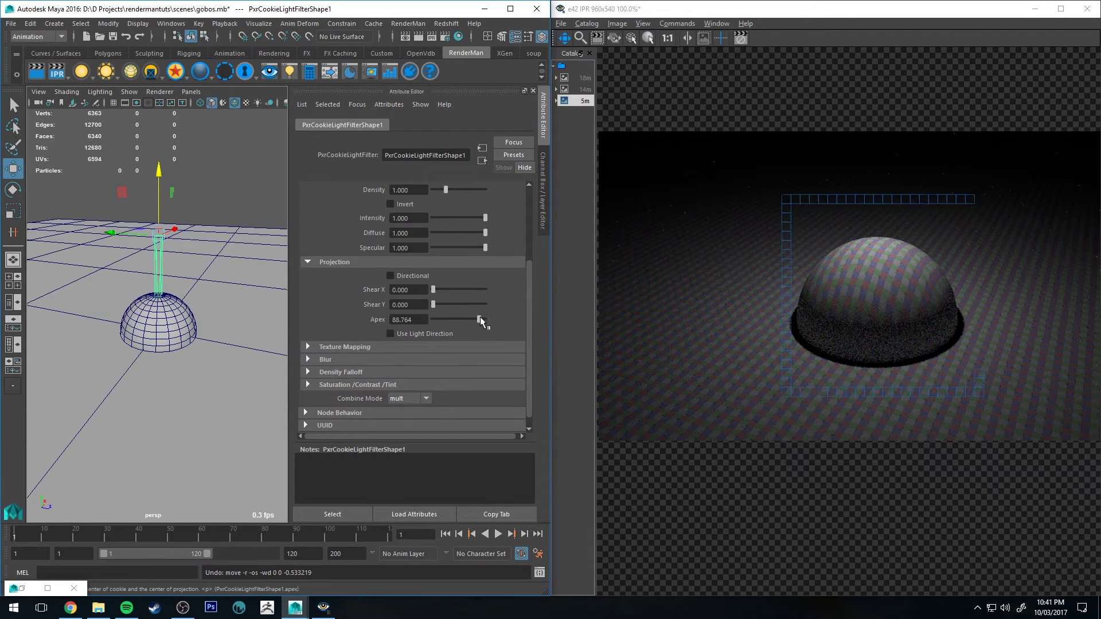
pyautogui.click(440, 319)
pyautogui.moveTo(439, 319); pyautogui.dragTo(434, 319)
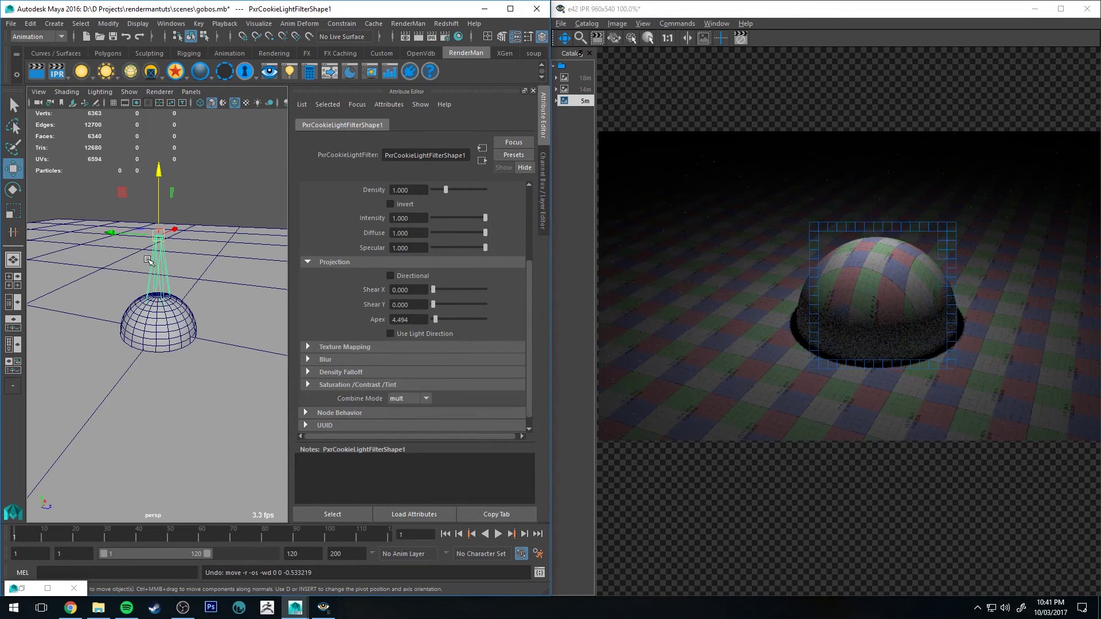
pyautogui.moveTo(435, 319); pyautogui.dragTo(433, 319)
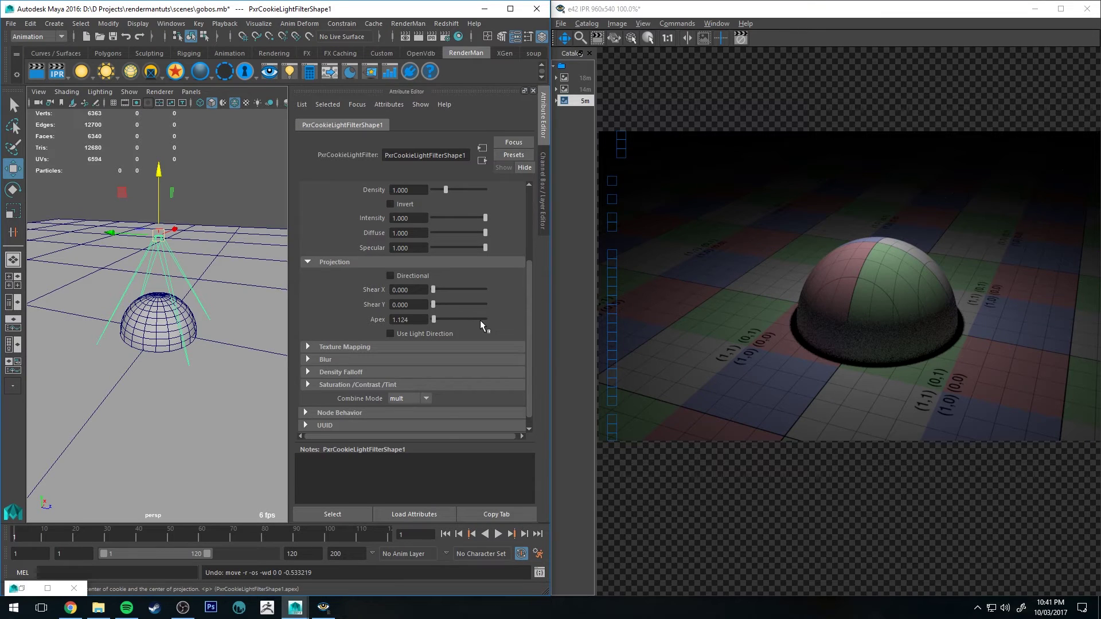
pyautogui.moveTo(480, 320); pyautogui.dragTo(476, 311)
pyautogui.press('q')
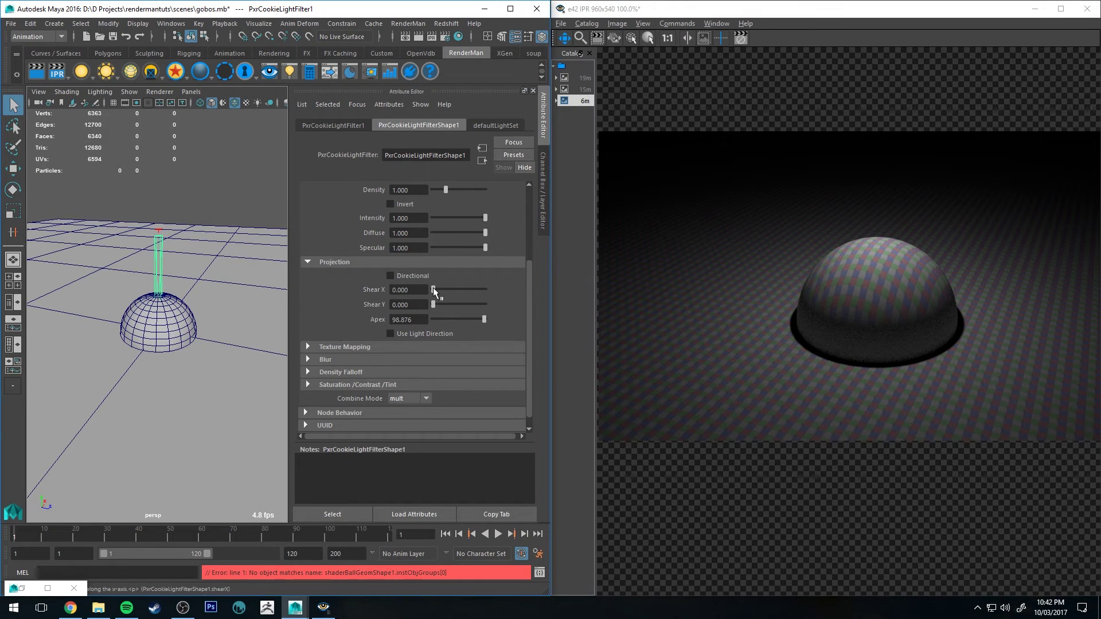
# Test Shear X on the cookie projection, trying values around 4.494
pyautogui.moveTo(432, 287); pyautogui.dragTo(436, 288)
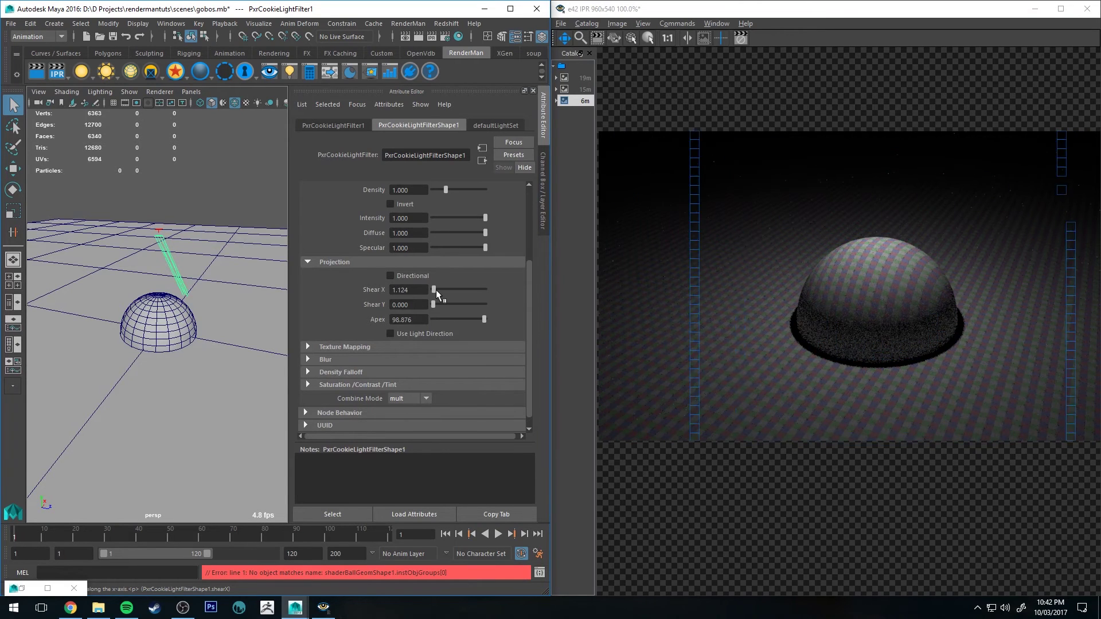
pyautogui.moveTo(435, 290); pyautogui.dragTo(434, 304)
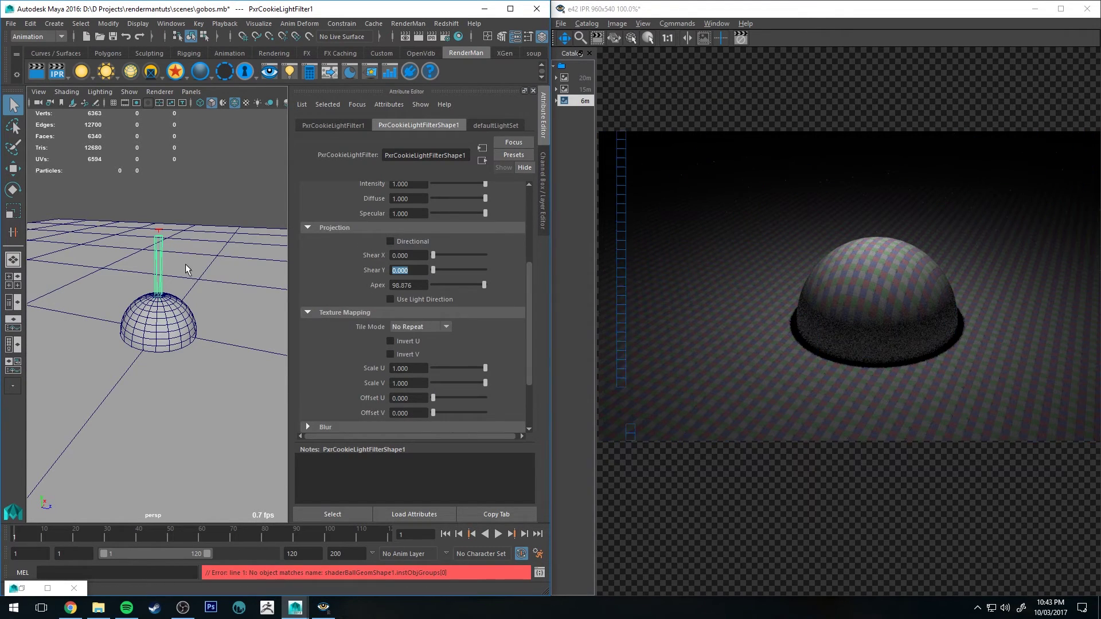
# Switch the cookie's tile mode to Tile, then Edge Extend, and lower Apex to 1.124
pyautogui.click(447, 326)
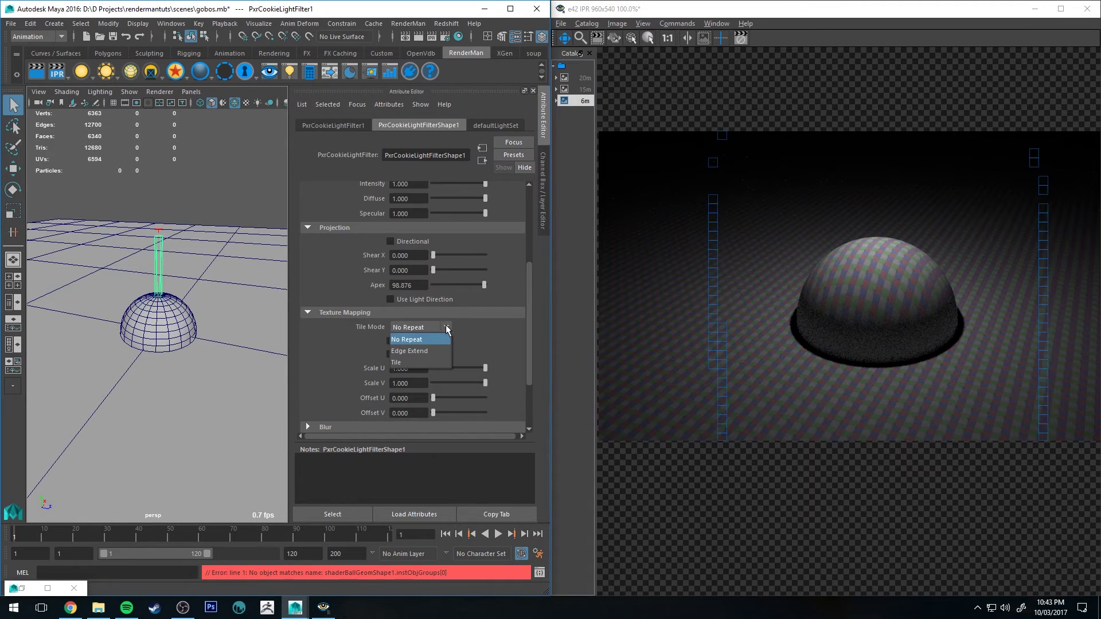
pyautogui.click(394, 361)
pyautogui.click(447, 327)
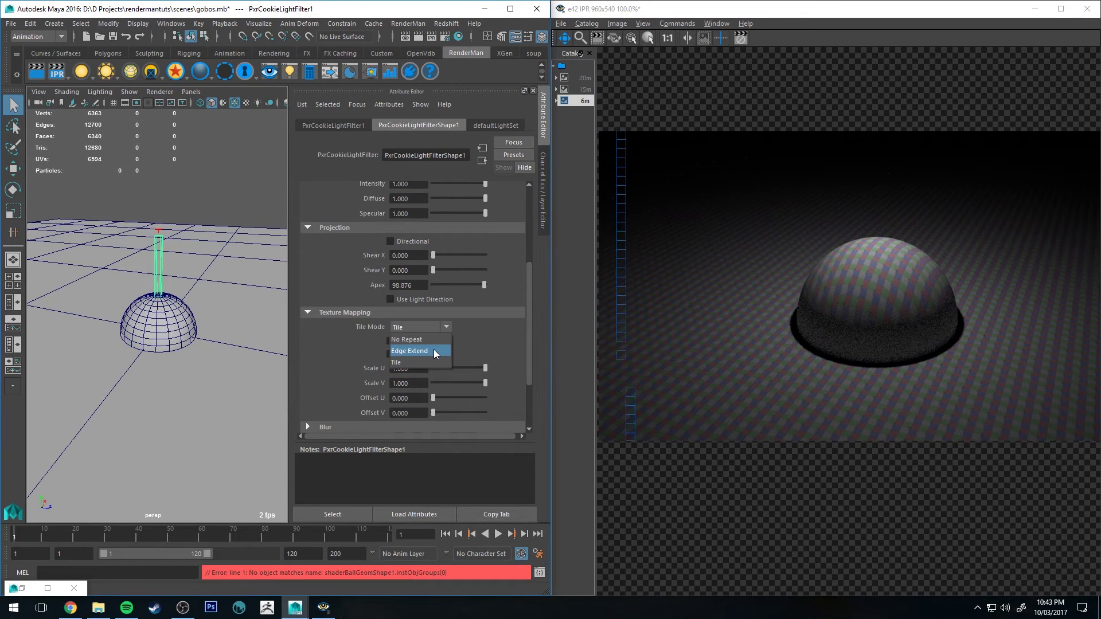
pyautogui.click(434, 349)
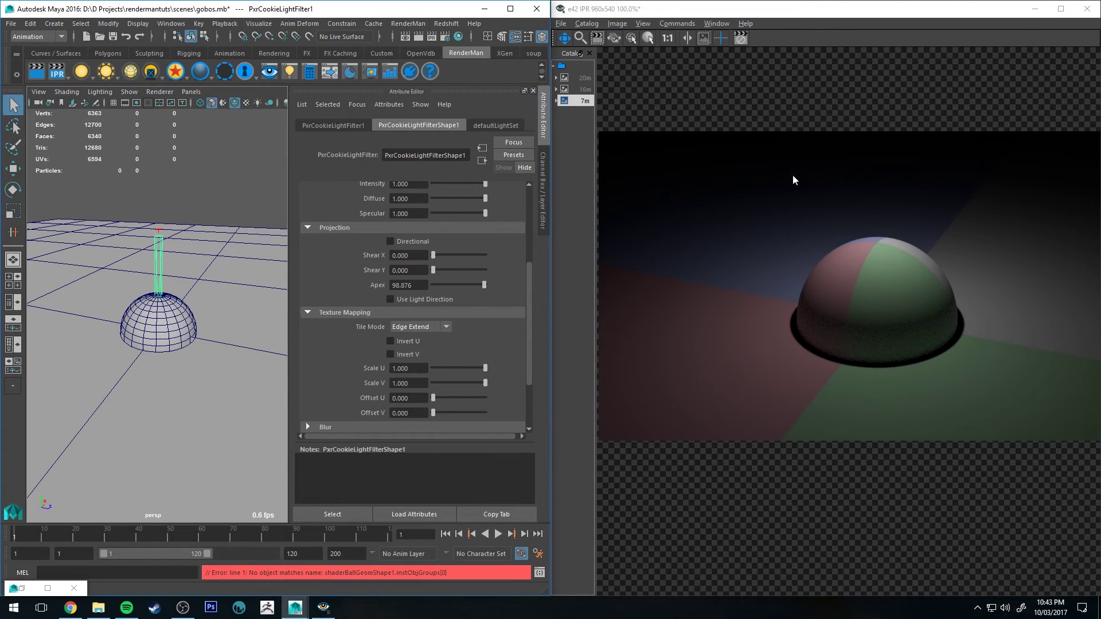
pyautogui.moveTo(456, 284); pyautogui.dragTo(433, 285)
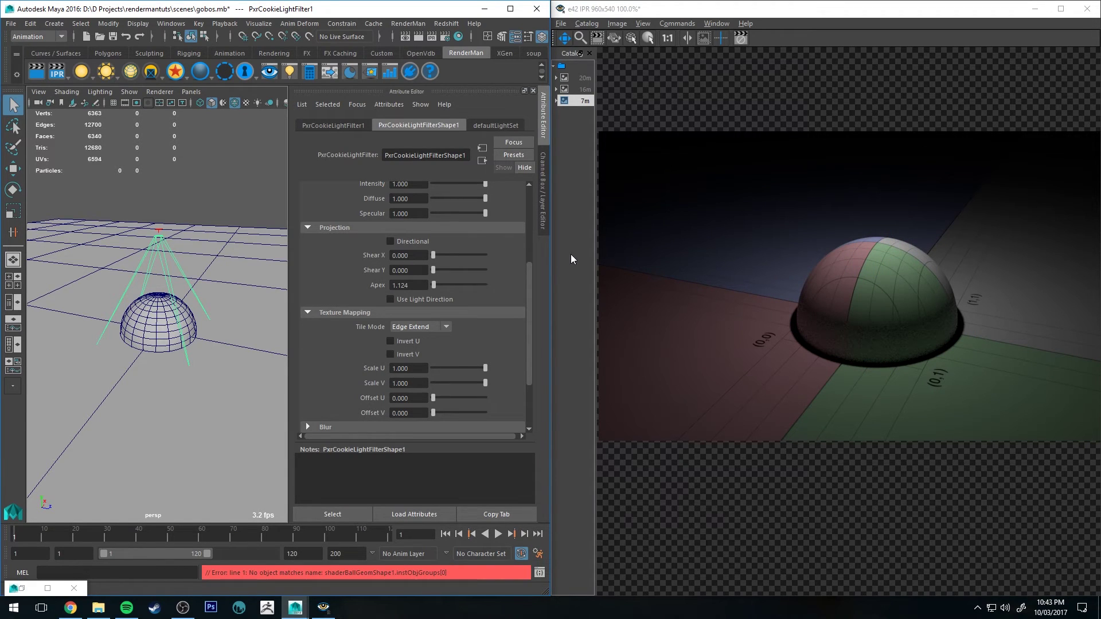
# Flip the cookie texture with Invert V, then Invert U, turning each back off
pyautogui.scroll(-2, 411, 307)
pyautogui.click(405, 318)
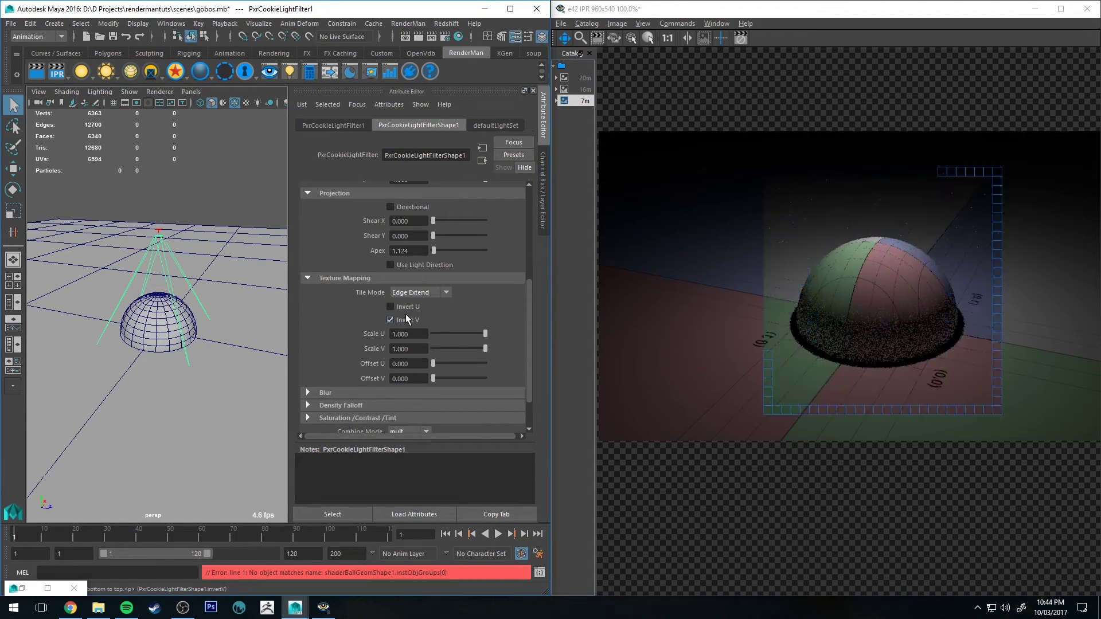
pyautogui.click(399, 317)
pyautogui.click(407, 308)
pyautogui.click(408, 305)
# Shrink the cookie's Scale U to 0.360 and slide its Offset U
pyautogui.moveTo(474, 332); pyautogui.dragTo(559, 350)
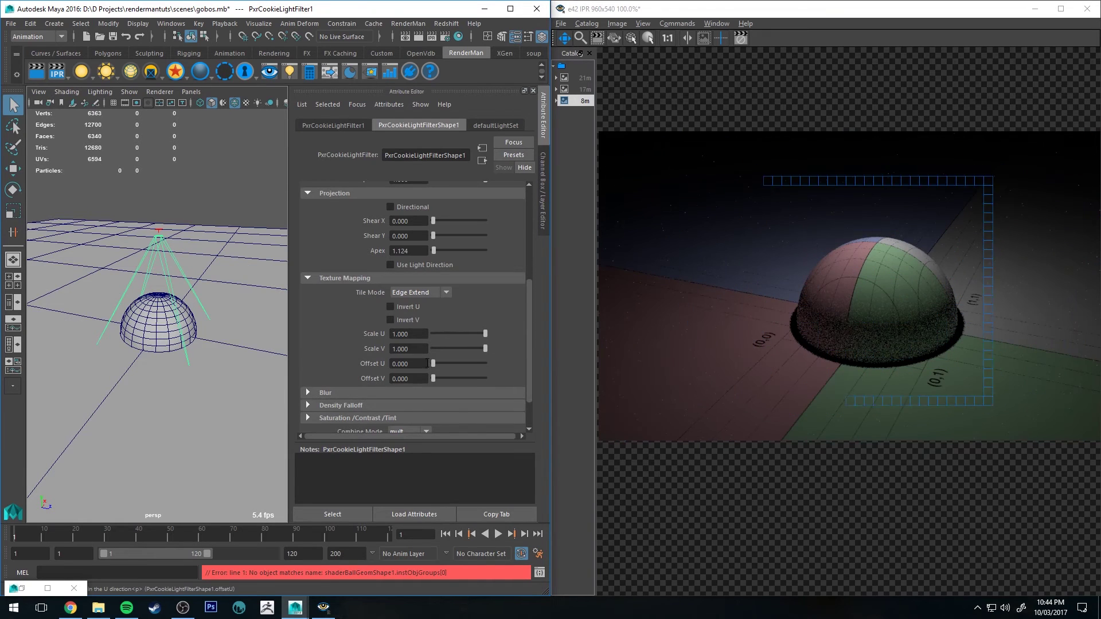
pyautogui.moveTo(433, 363)
pyautogui.mouseDown()
pyautogui.moveTo(445, 363)
pyautogui.moveTo(434, 378)
pyautogui.moveTo(446, 377)
pyautogui.moveTo(433, 379)
pyautogui.moveTo(432, 364)
pyautogui.mouseUp()
pyautogui.click(325, 392)
pyautogui.scroll(-3, 386, 297)
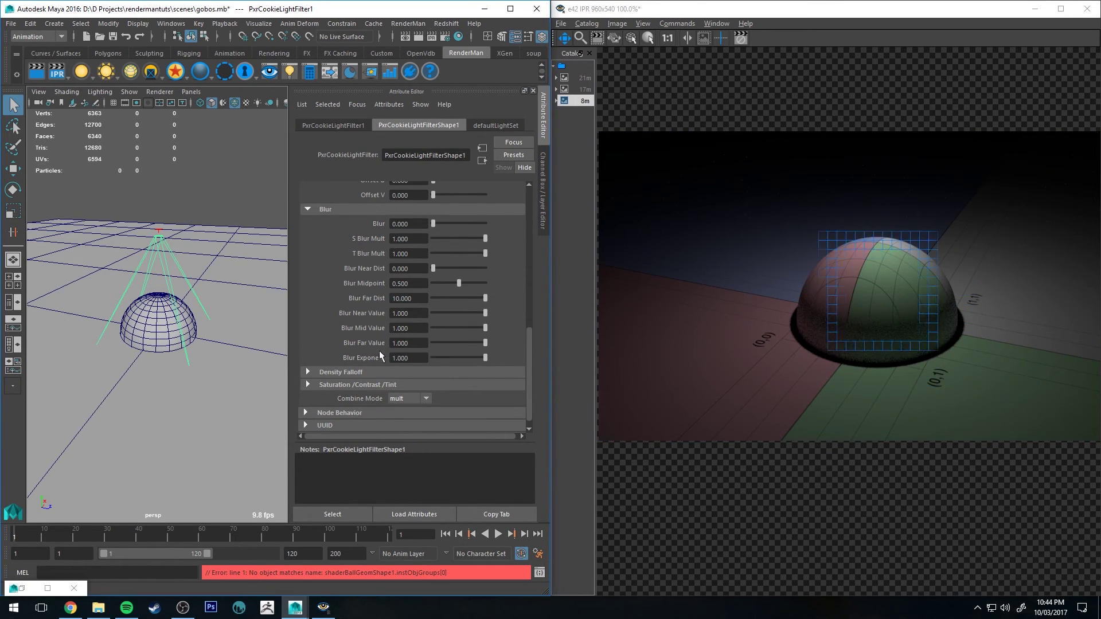
# Expand Density Falloff, then set the cookie's Cookie Mode to physical
pyautogui.click(356, 372)
pyautogui.scroll(-3, 335, 333)
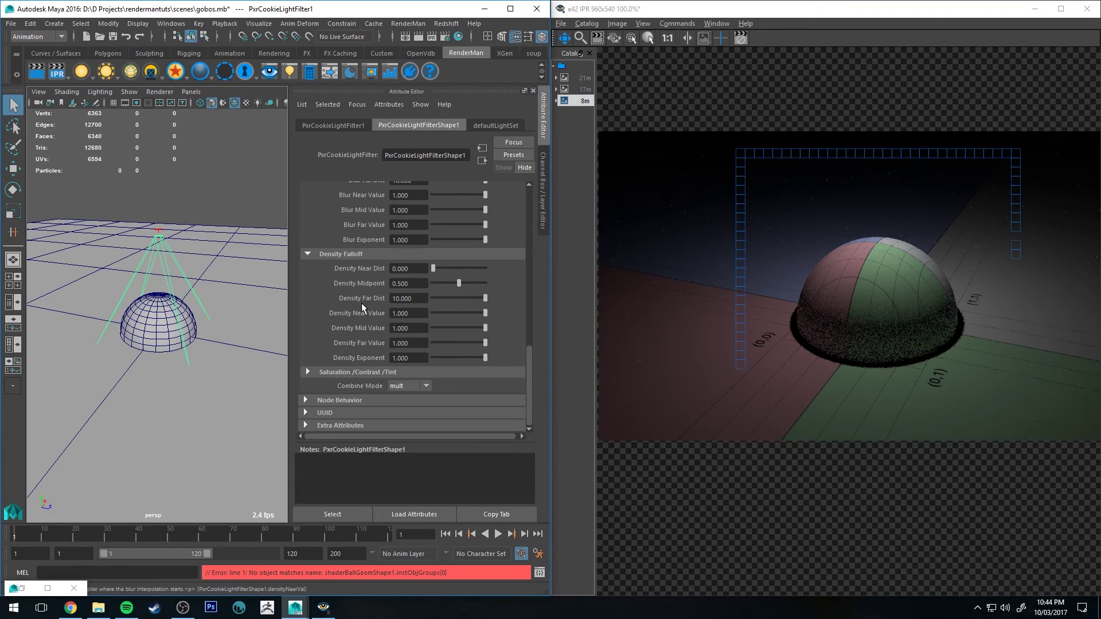
pyautogui.scroll(2, 452, 314)
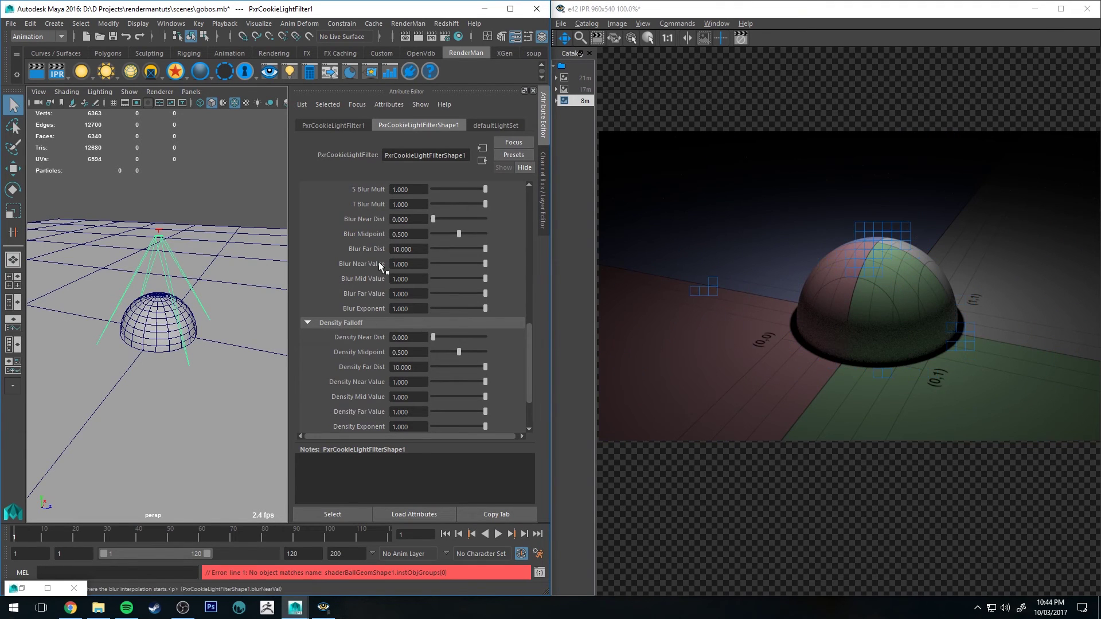
pyautogui.scroll(10, 479, 283)
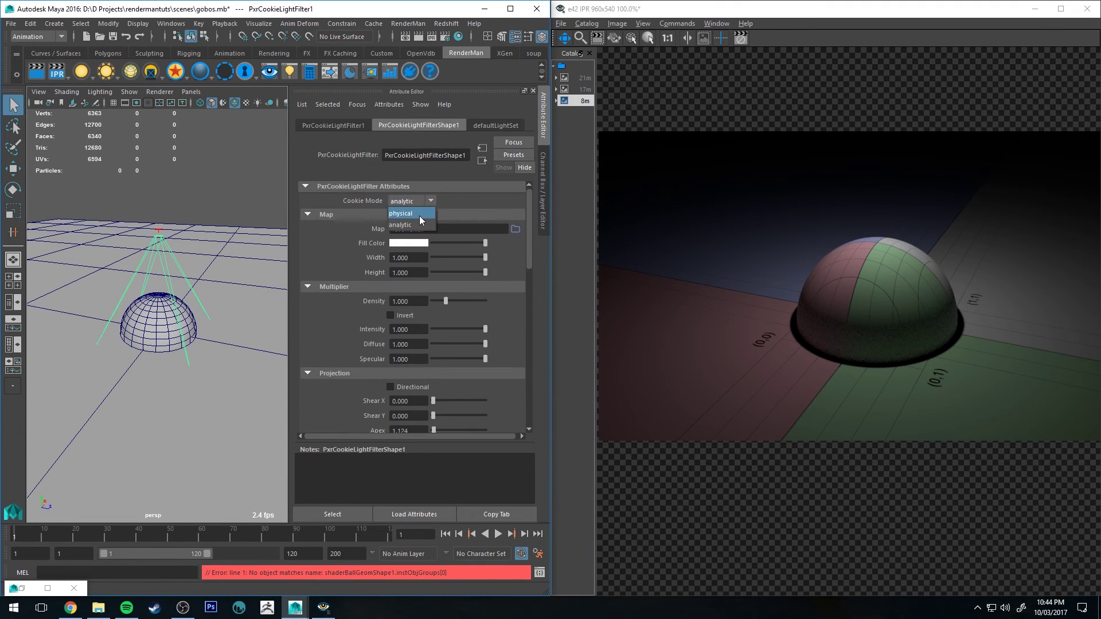
pyautogui.click(419, 216)
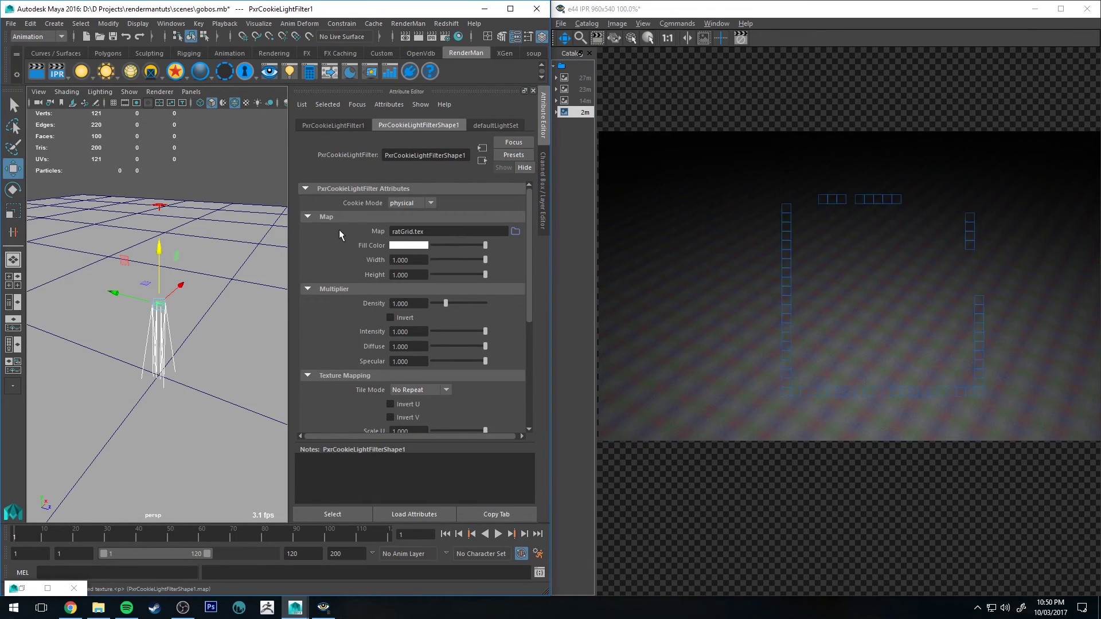
# Keep Cookie Mode on physical and raise the light filter to widen its projection
pyautogui.click(395, 205)
pyautogui.click(400, 208)
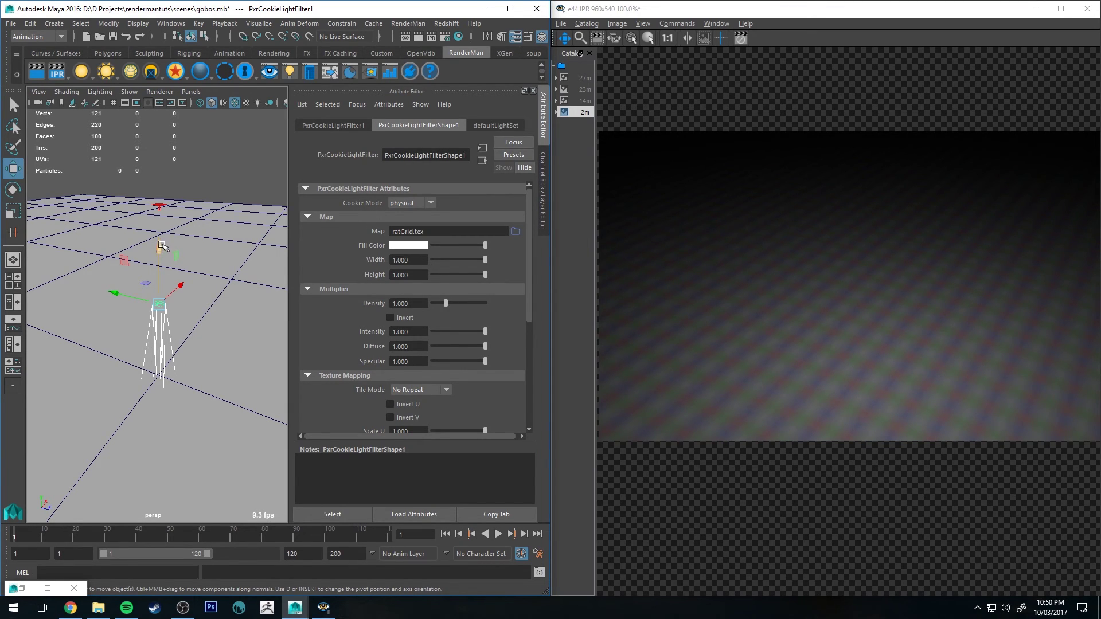
pyautogui.moveTo(159, 250); pyautogui.dragTo(163, 317)
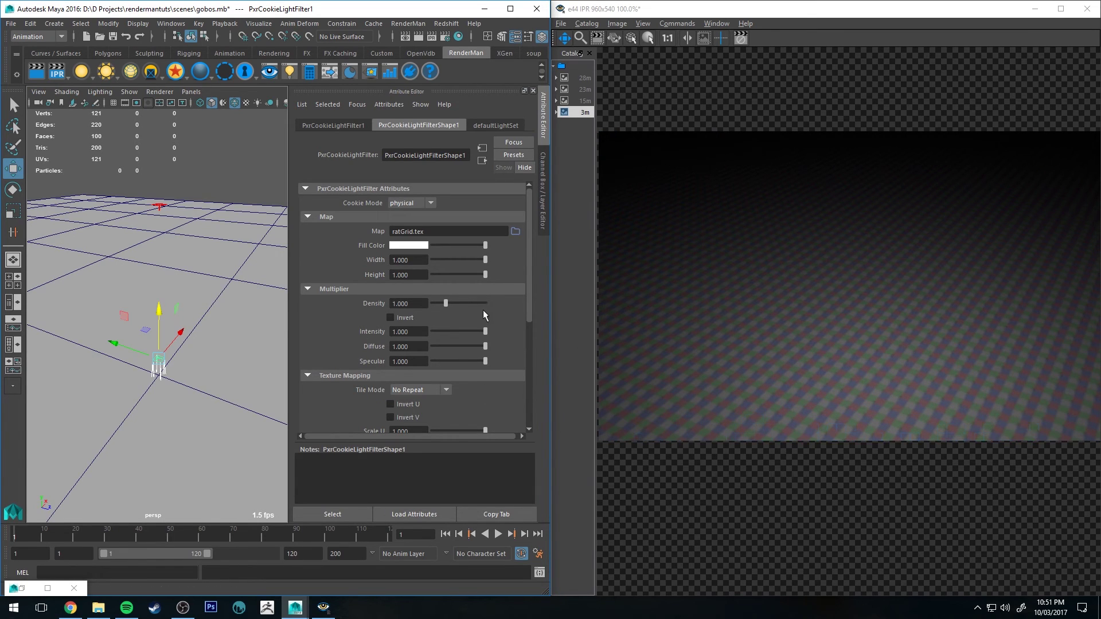
# Set Scale U and Scale V to 0.1 and lower the filter to centre the grid
pyautogui.scroll(-5, 485, 311)
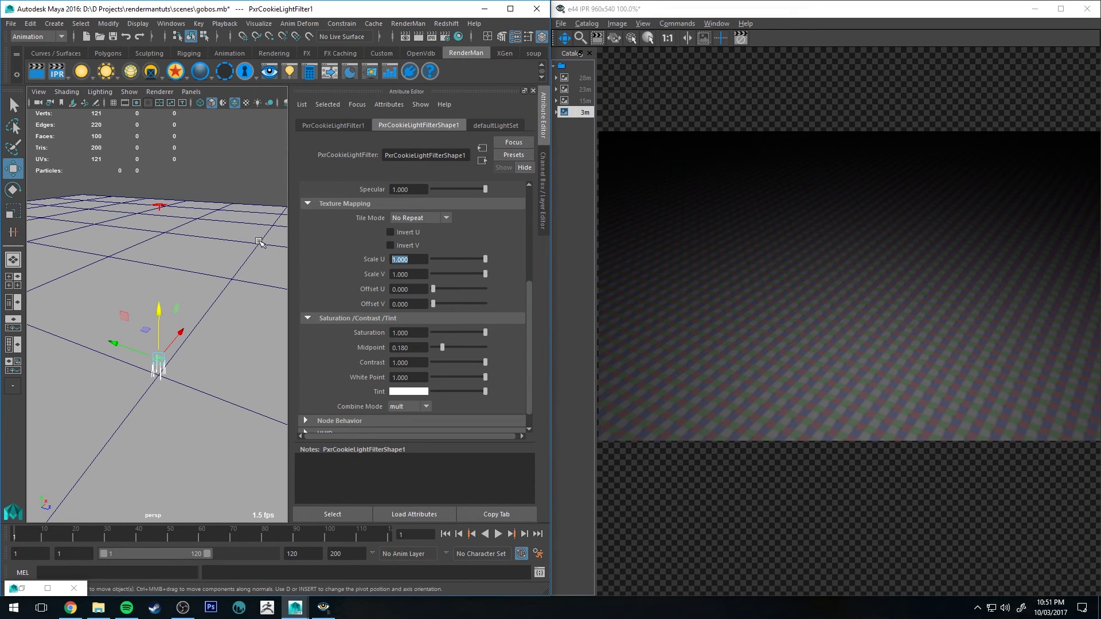
pyautogui.press('Tab')
pyautogui.write('0.1')
pyautogui.press('Return')
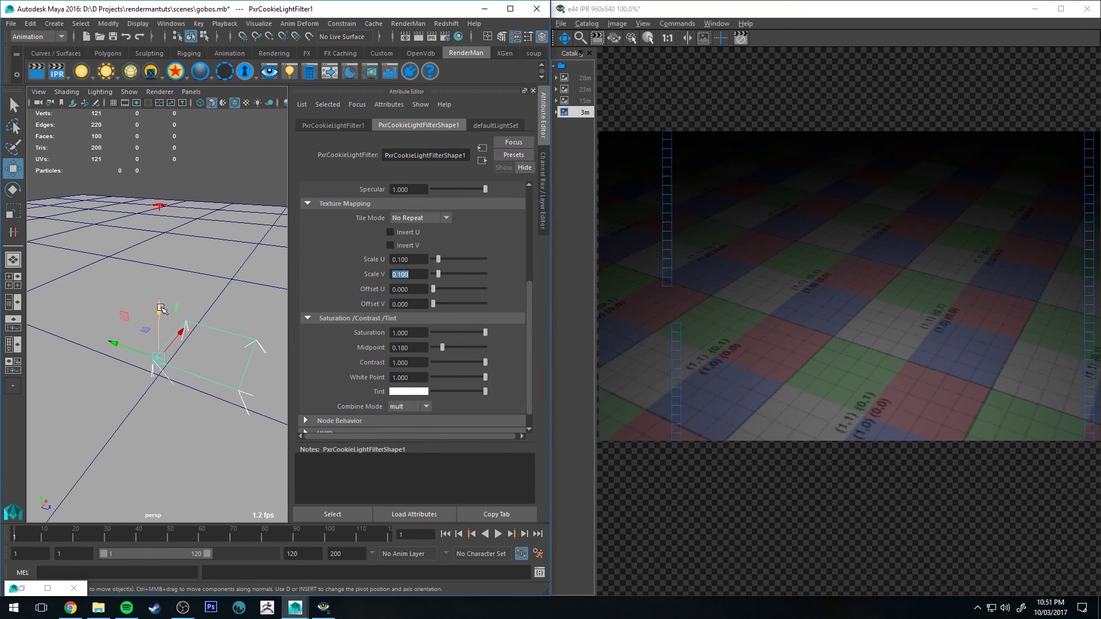
pyautogui.moveTo(161, 316); pyautogui.dragTo(163, 323)
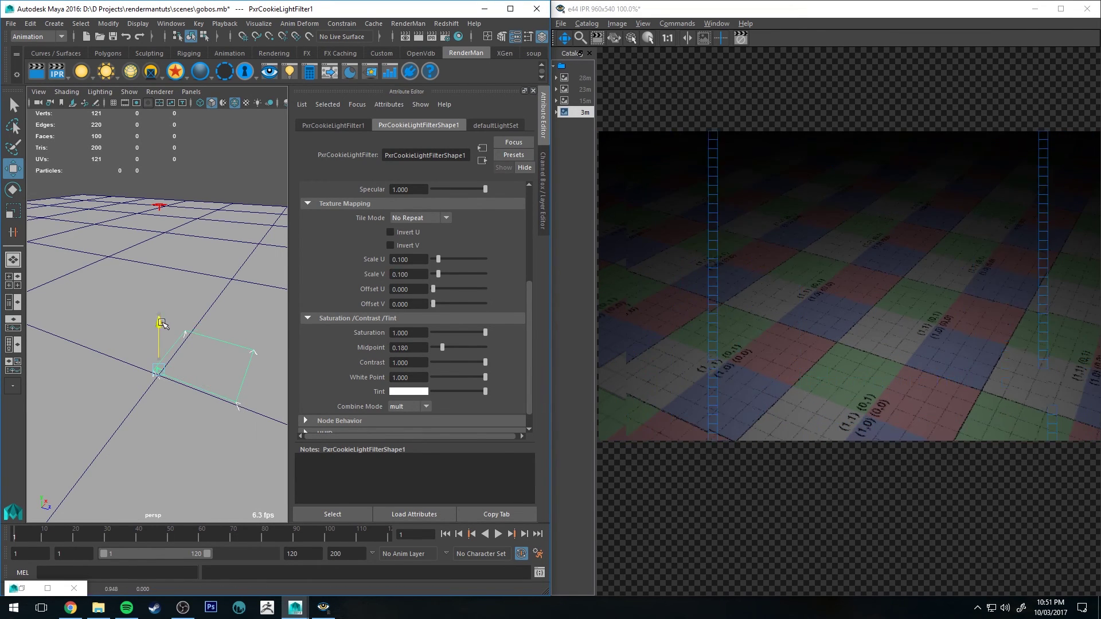
pyautogui.moveTo(162, 324); pyautogui.dragTo(161, 326)
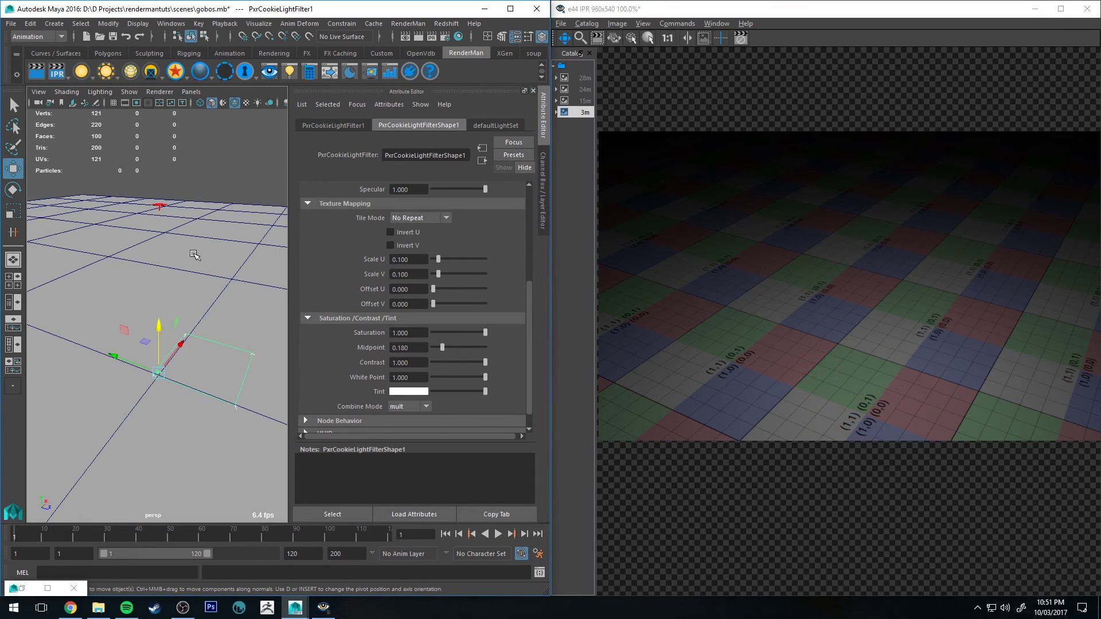
# Switch the Cookie Mode back to analytic
pyautogui.scroll(3, 314, 246)
pyautogui.click(421, 204)
pyautogui.click(401, 227)
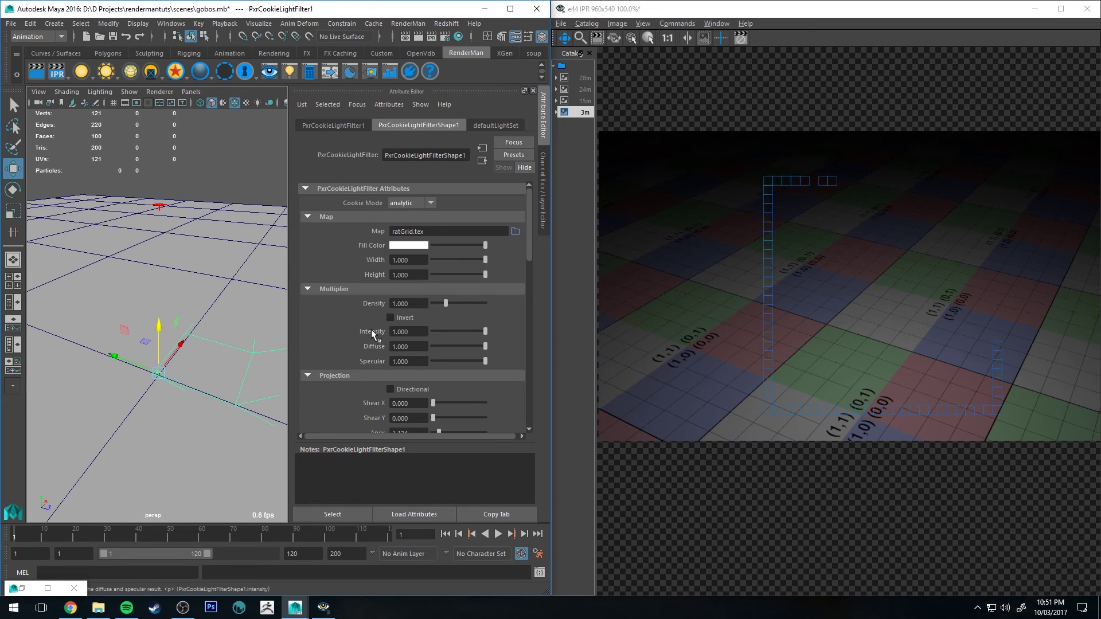
pyautogui.scroll(-10, 370, 330)
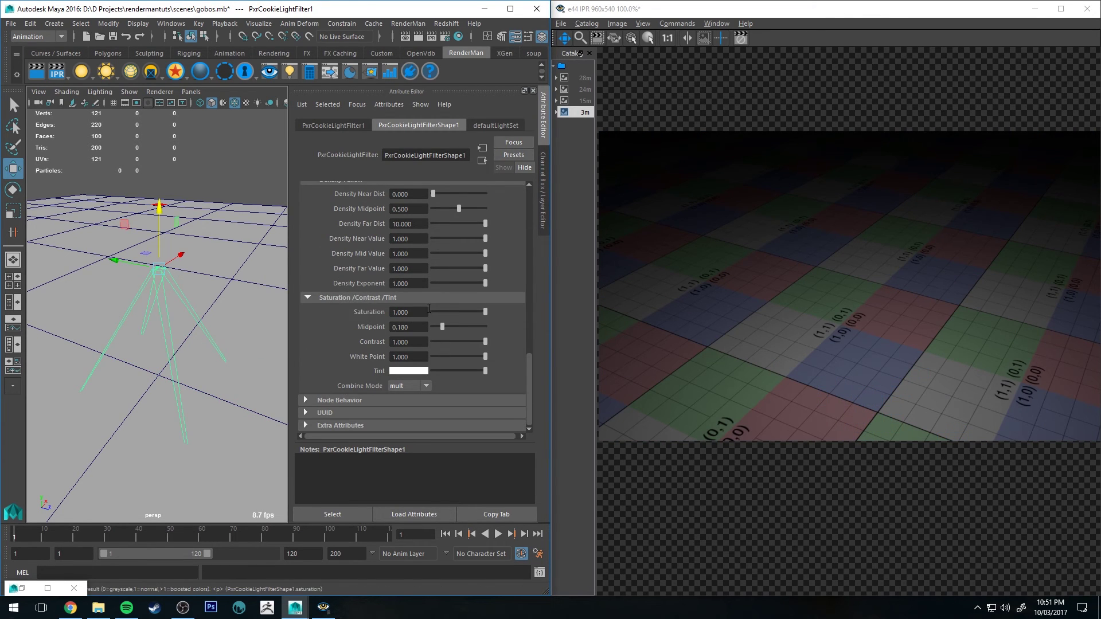
# Test cookie Saturation by dragging and typing 2, then return it to 1
pyautogui.moveTo(457, 313); pyautogui.dragTo(504, 312)
pyautogui.doubleClick(407, 313)
pyautogui.write('2')
pyautogui.press('Return')
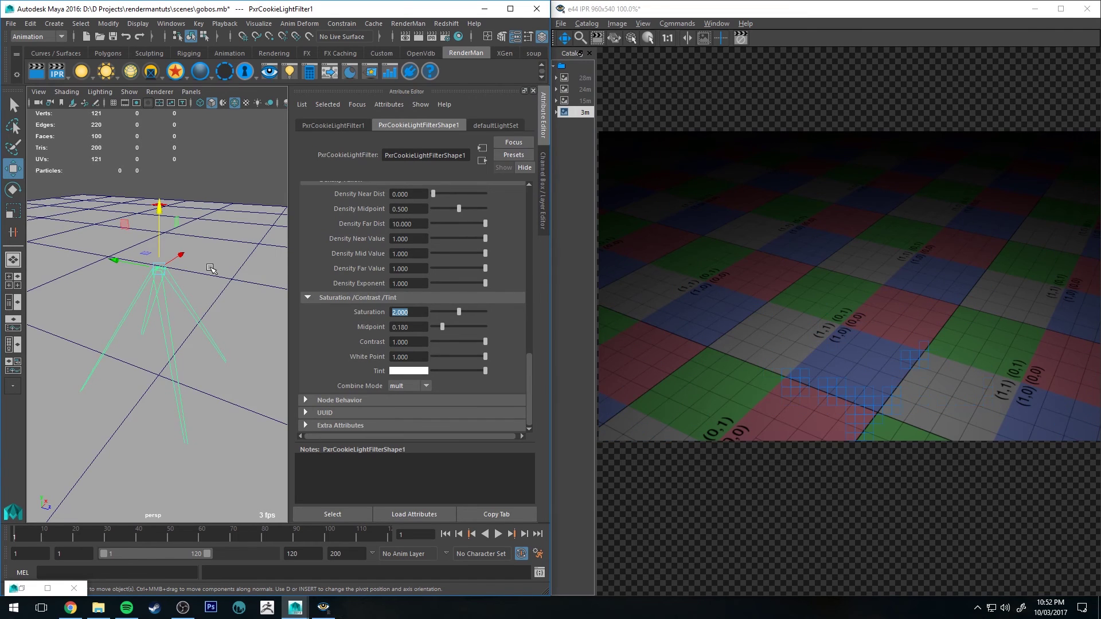
pyautogui.write('1')
pyautogui.press('Return')
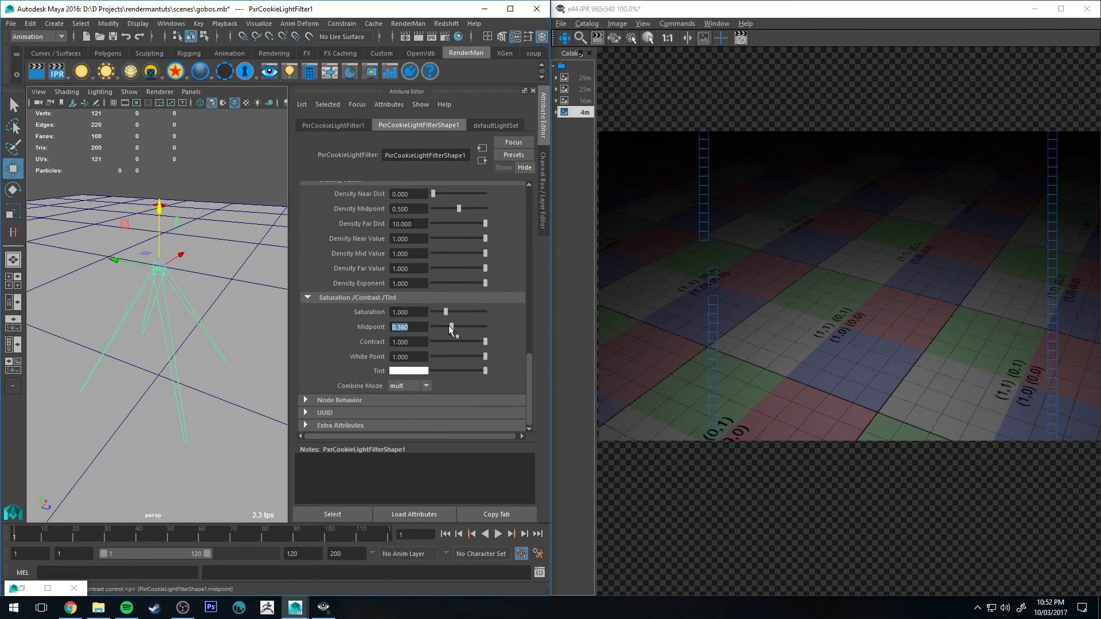
# Try Midpoint around 0.360 and 0.315 while dropping Contrast to 0.6 and restoring 1
pyautogui.moveTo(442, 326); pyautogui.dragTo(453, 323)
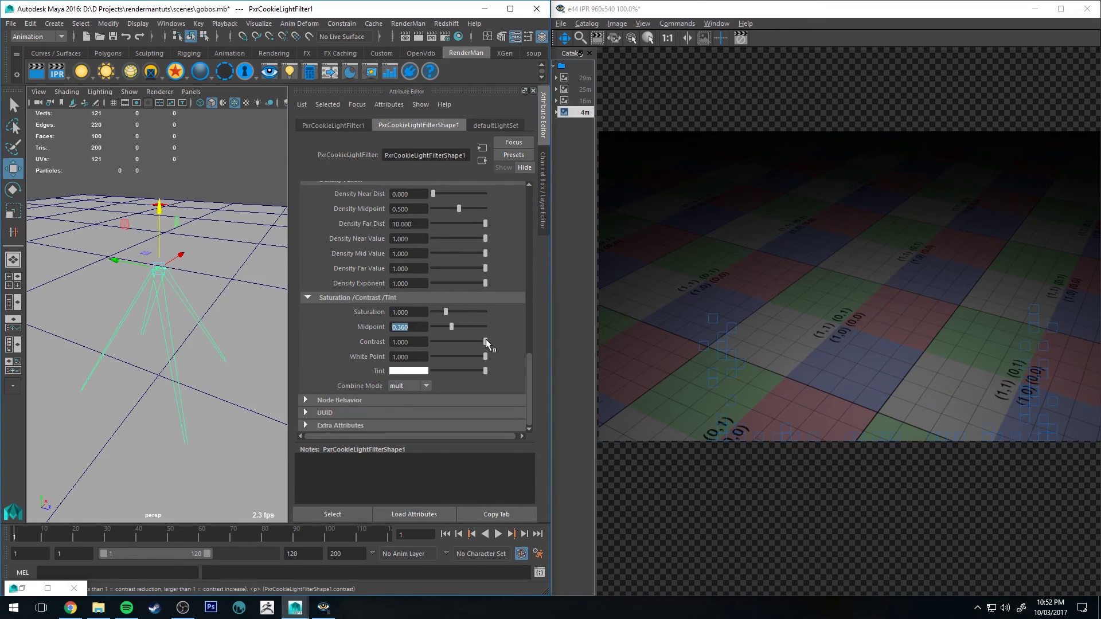
pyautogui.moveTo(484, 341); pyautogui.dragTo(453, 325)
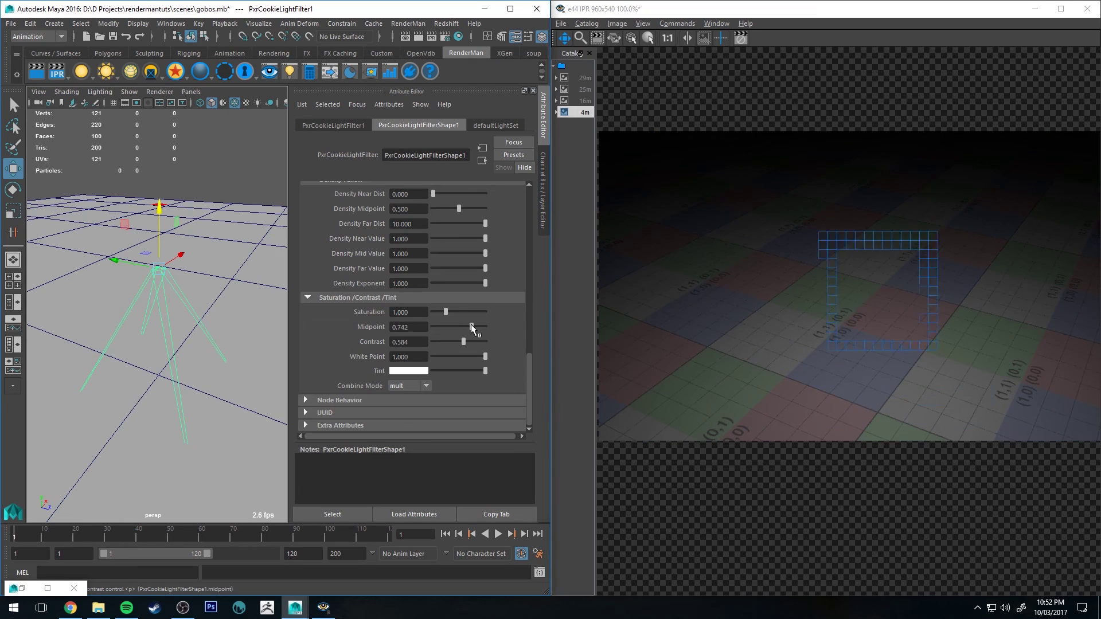
pyautogui.click(449, 325)
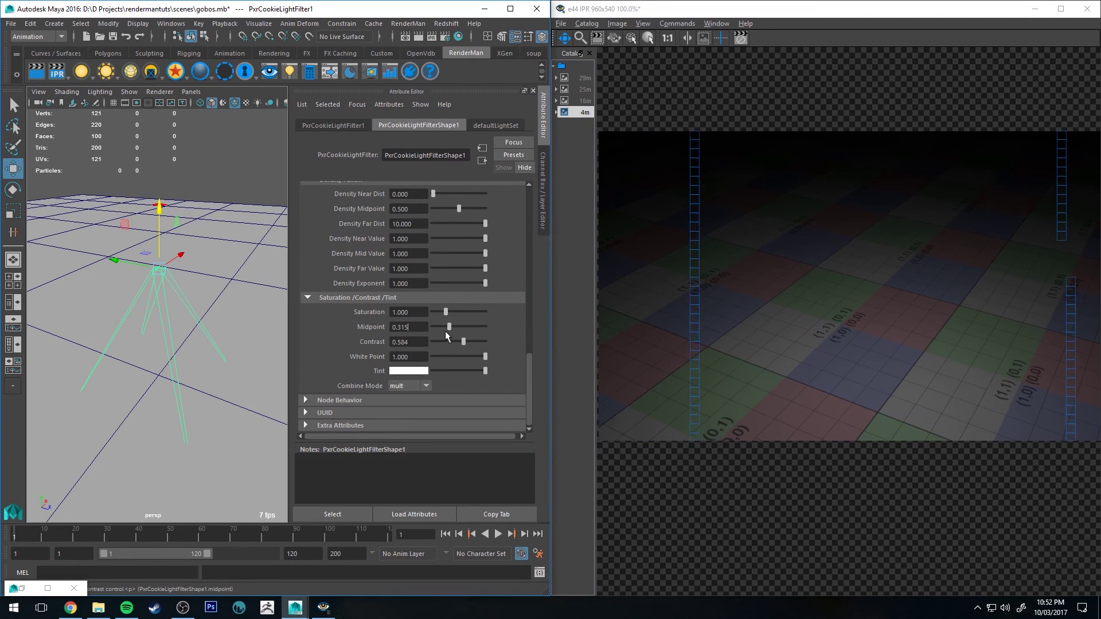
pyautogui.moveTo(464, 341); pyautogui.dragTo(497, 344)
# Try Contrast 2 and Midpoint 1, then settle Contrast at 1.303 and tweak White Point
pyautogui.doubleClick(423, 341)
pyautogui.write('2')
pyautogui.press('Return')
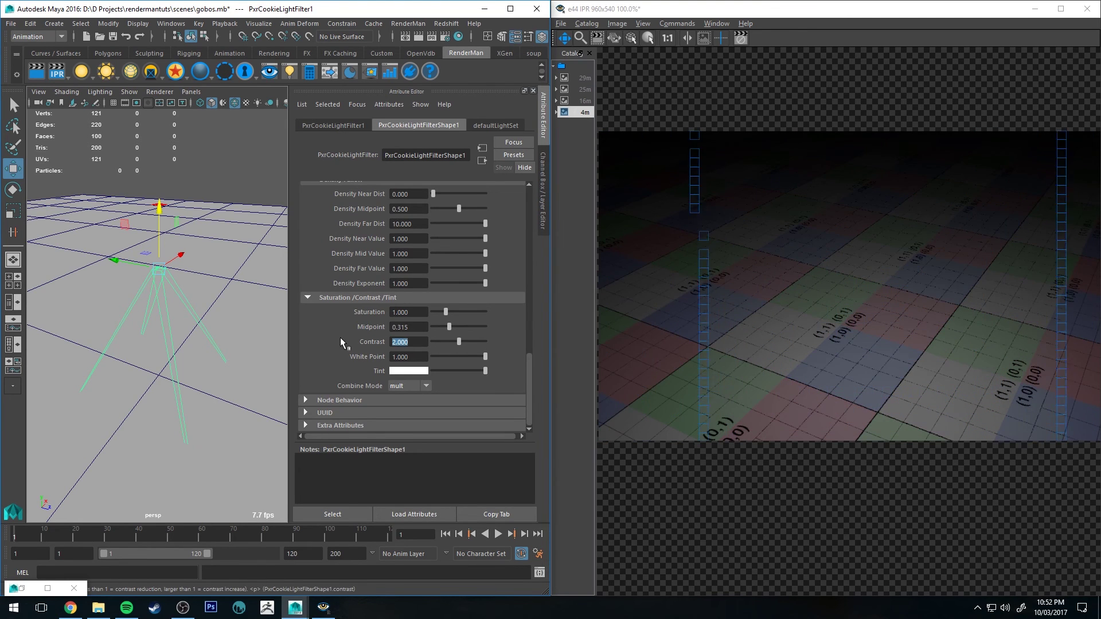
pyautogui.moveTo(449, 325); pyautogui.dragTo(496, 322)
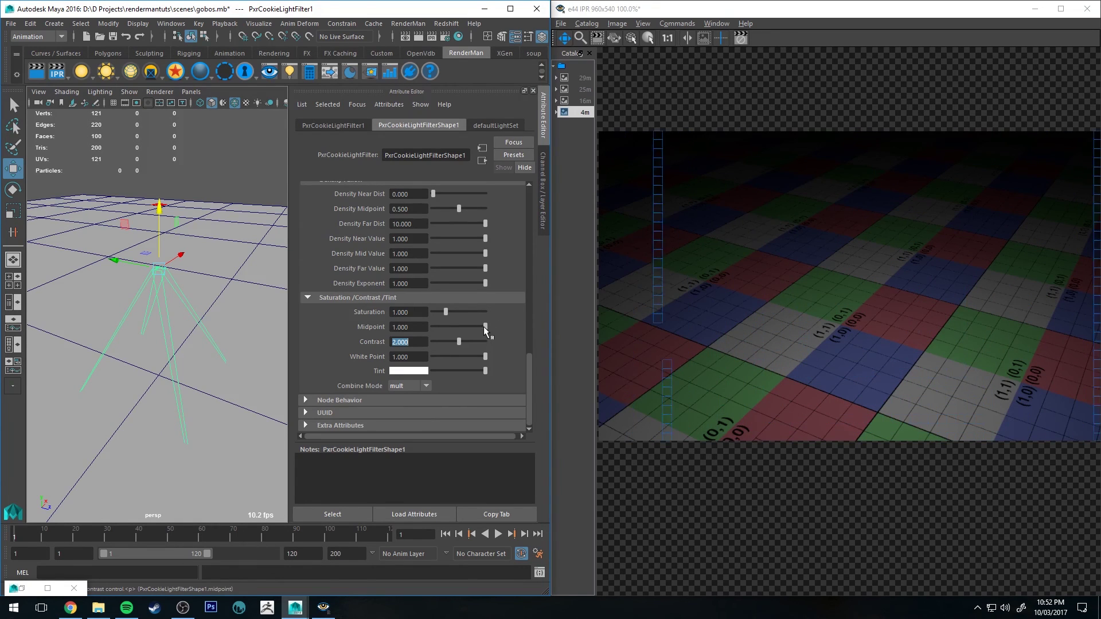
pyautogui.write('1')
pyautogui.press('Return')
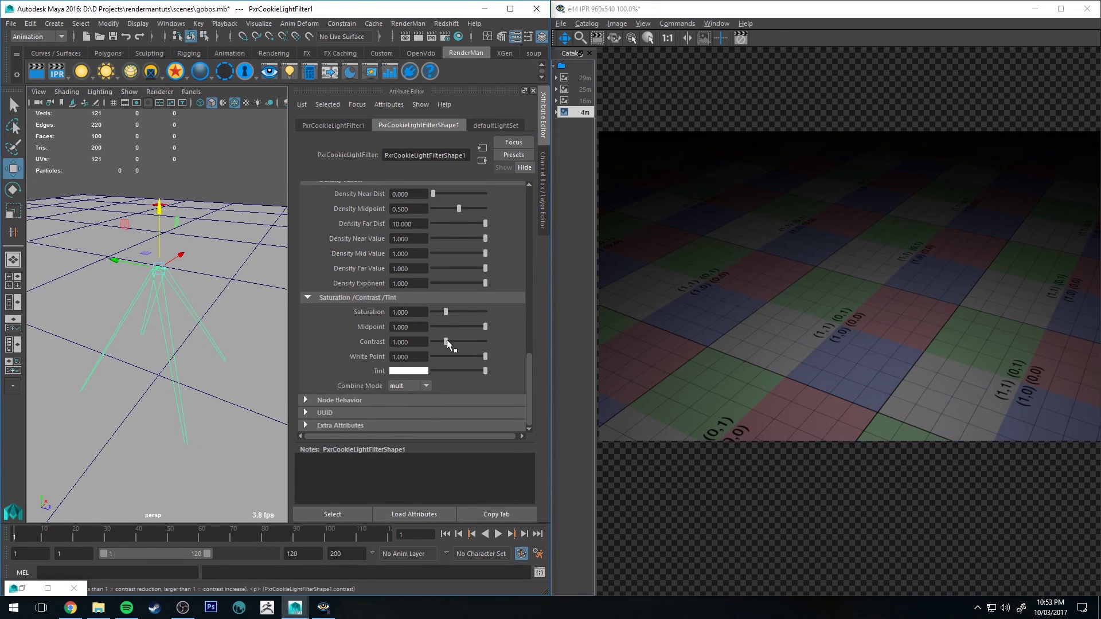
pyautogui.moveTo(446, 340); pyautogui.dragTo(452, 355)
pyautogui.click(477, 356)
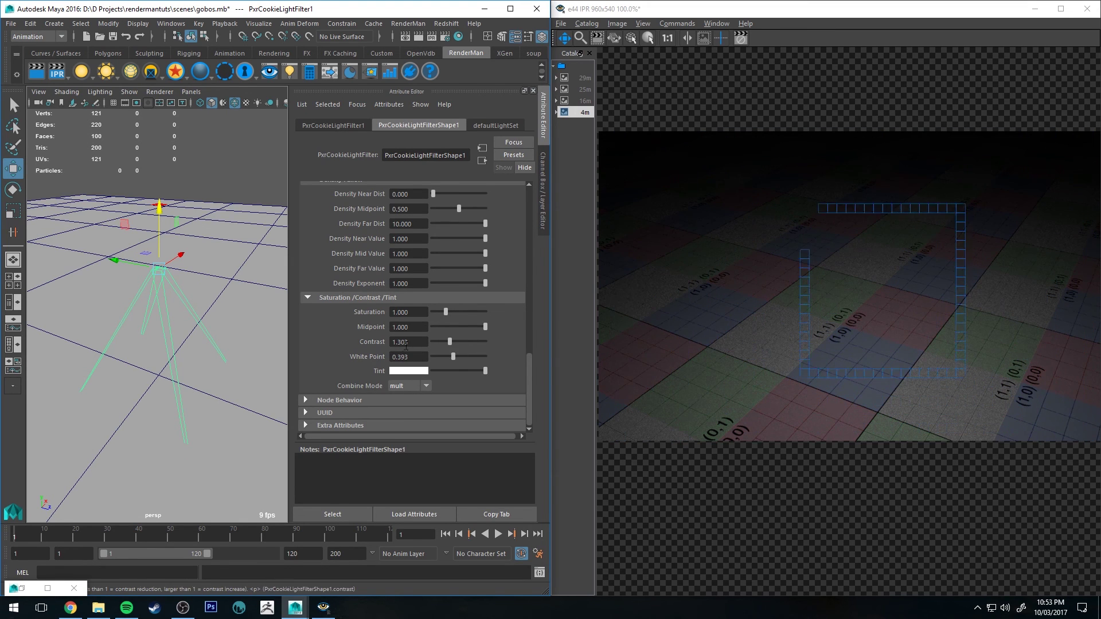
pyautogui.moveTo(453, 356); pyautogui.dragTo(409, 354)
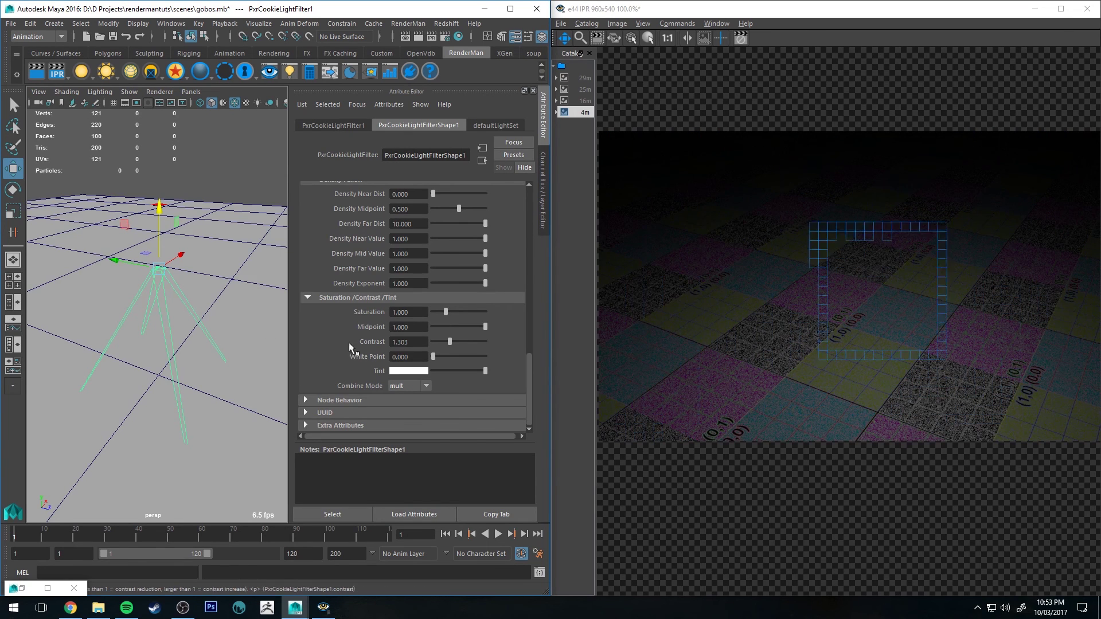
# Tint the cookie red from the colour history, then switch the tint to blue
pyautogui.click(408, 370)
pyautogui.click(334, 363)
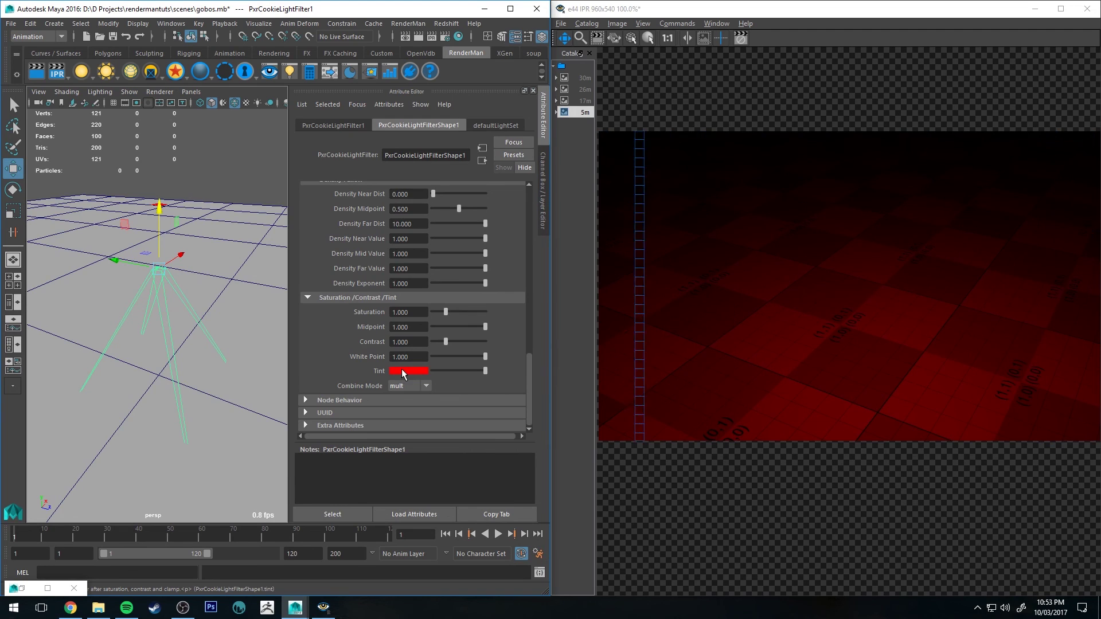
pyautogui.click(417, 369)
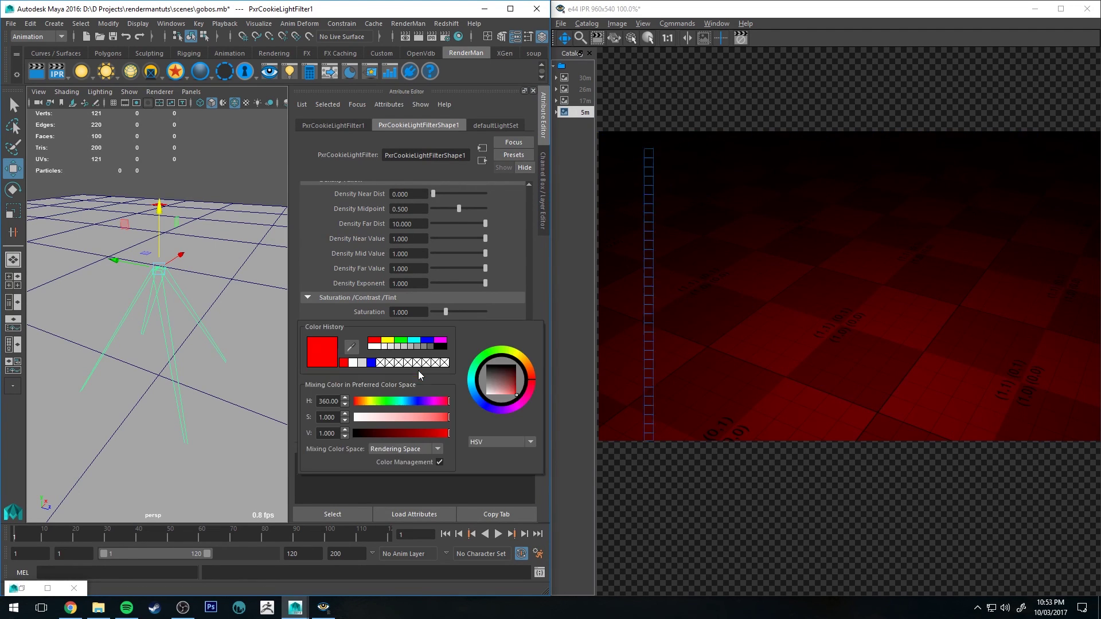
pyautogui.click(414, 366)
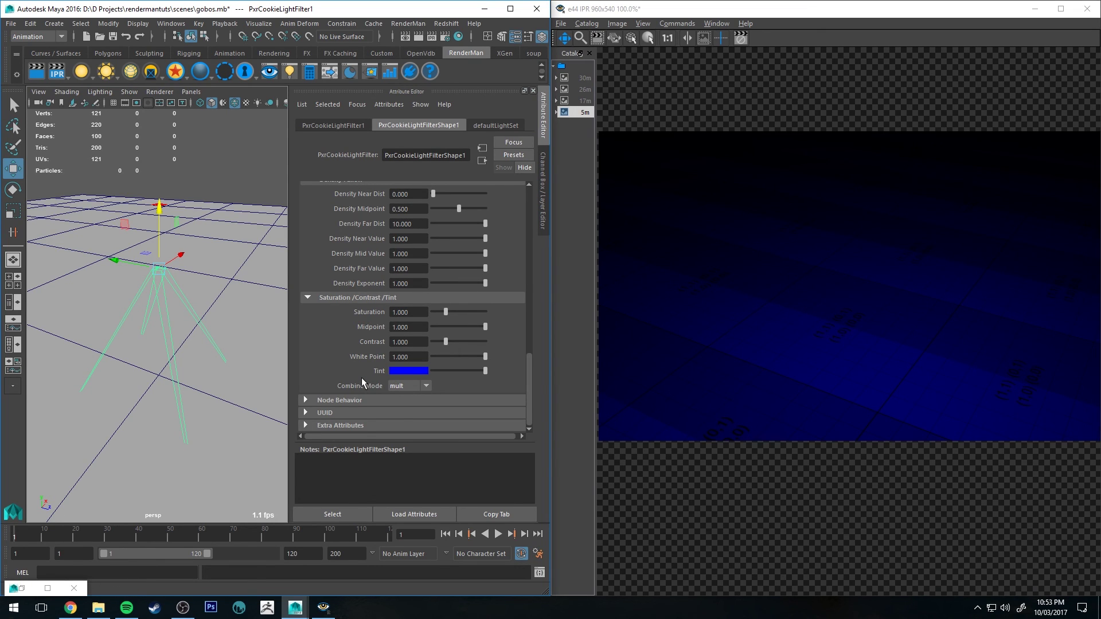
# Show the light filter type list, then click empty viewport space to deselect the cookie filter
pyautogui.rightClick(148, 70)
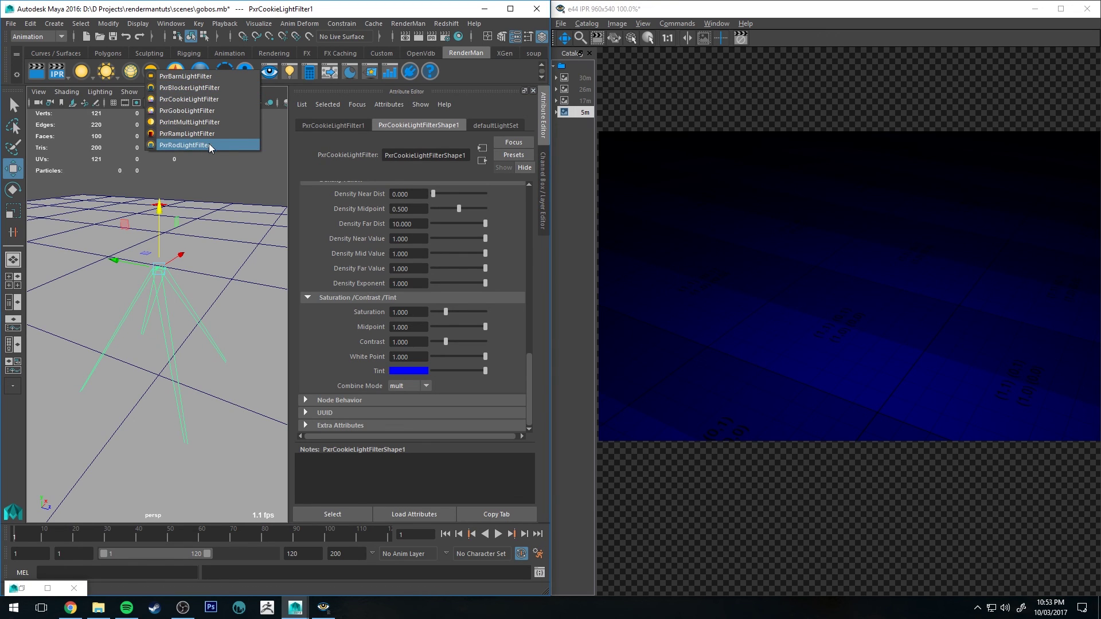
pyautogui.click(250, 181)
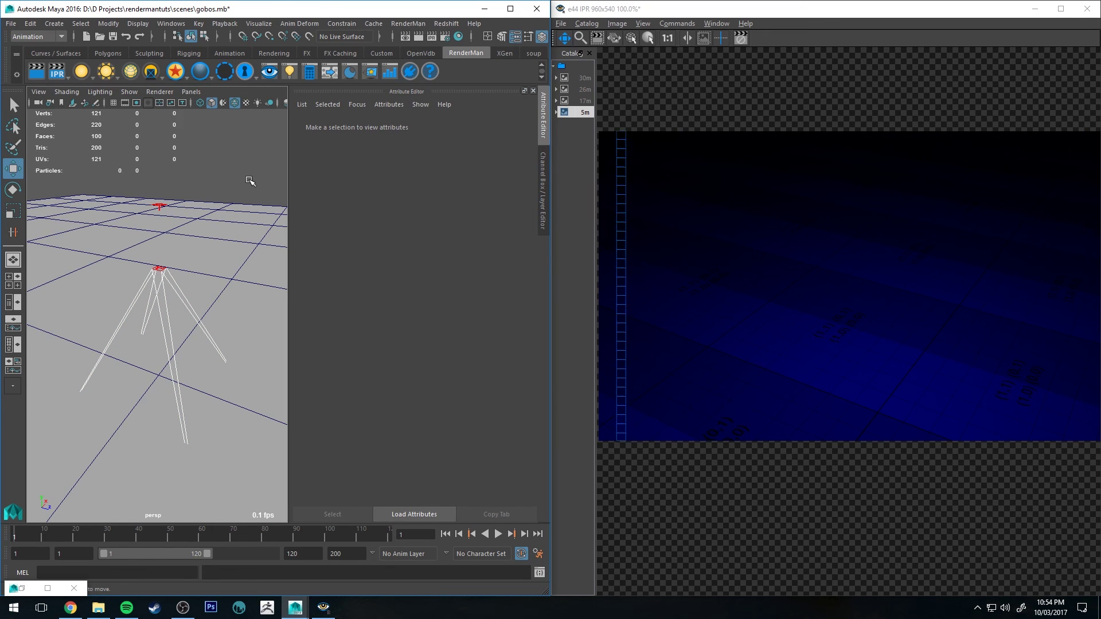